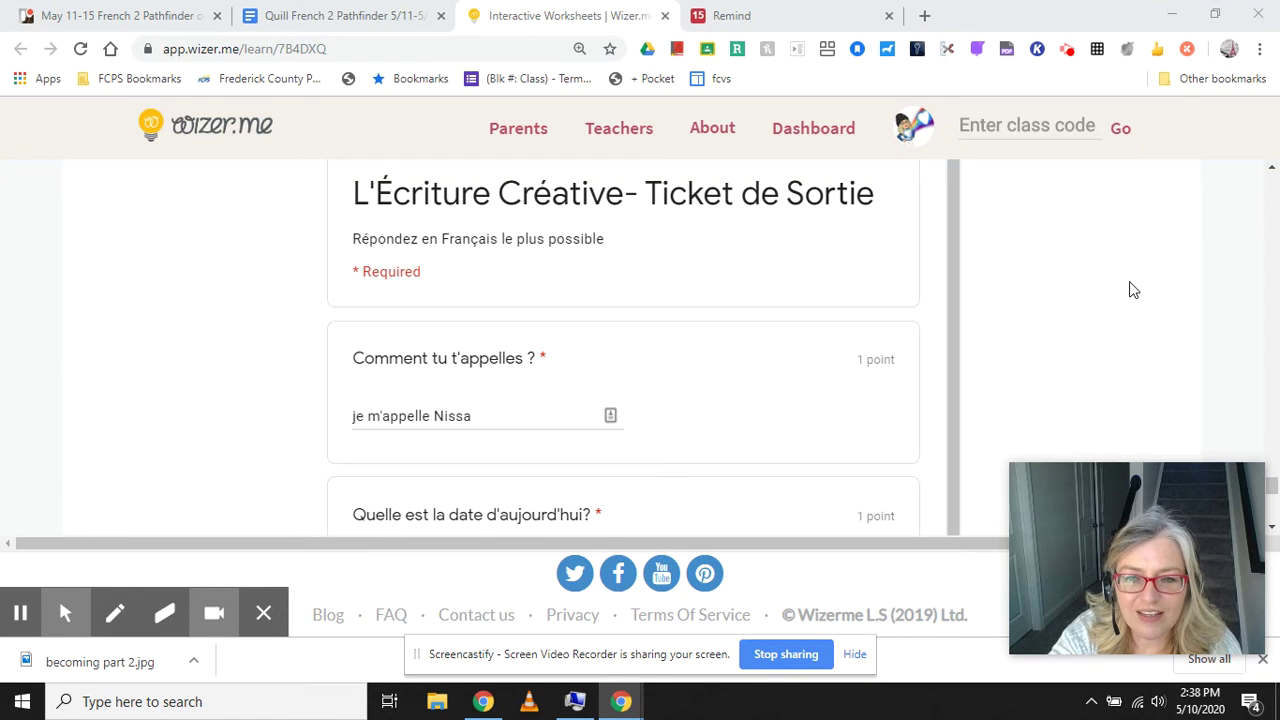
Scroll the Wizer.me worksheet up to the Kami note and the class block links.
{"action": "scroll", "coordinate": [1133, 290], "scroll_direction": "up", "scroll_amount": 10}
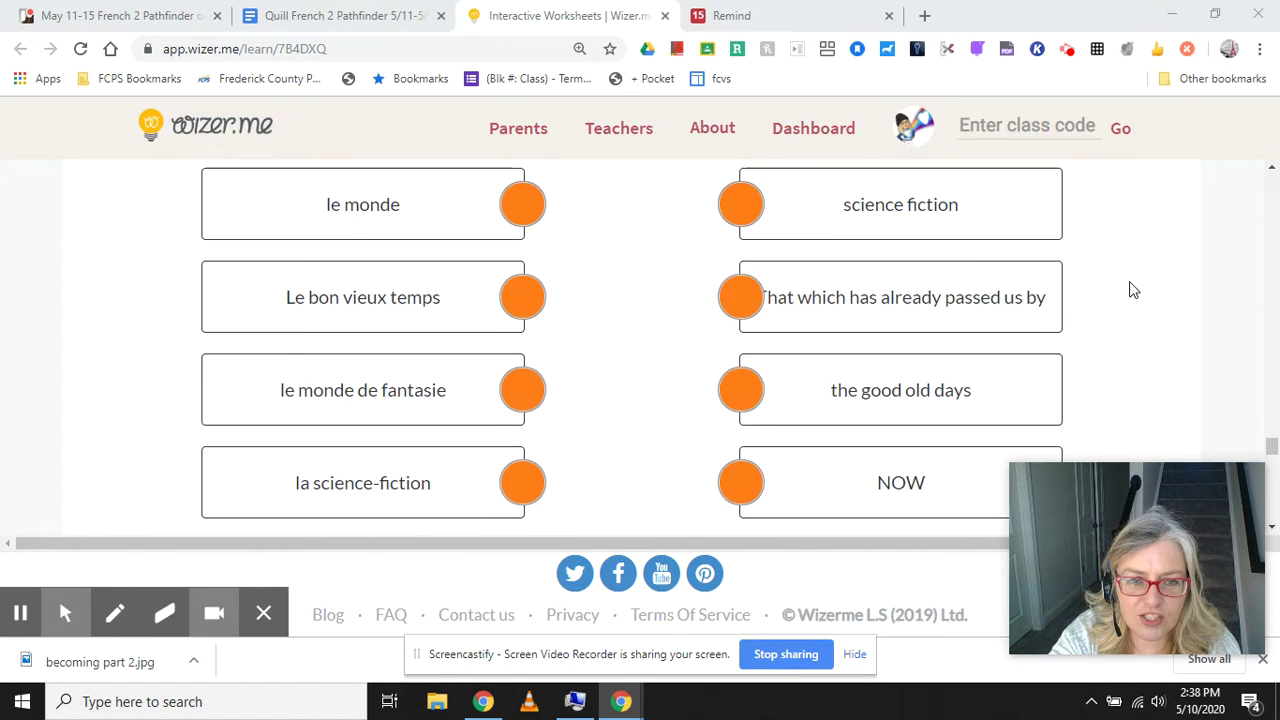
{"action": "scroll", "coordinate": [1133, 290], "scroll_direction": "up", "scroll_amount": 10}
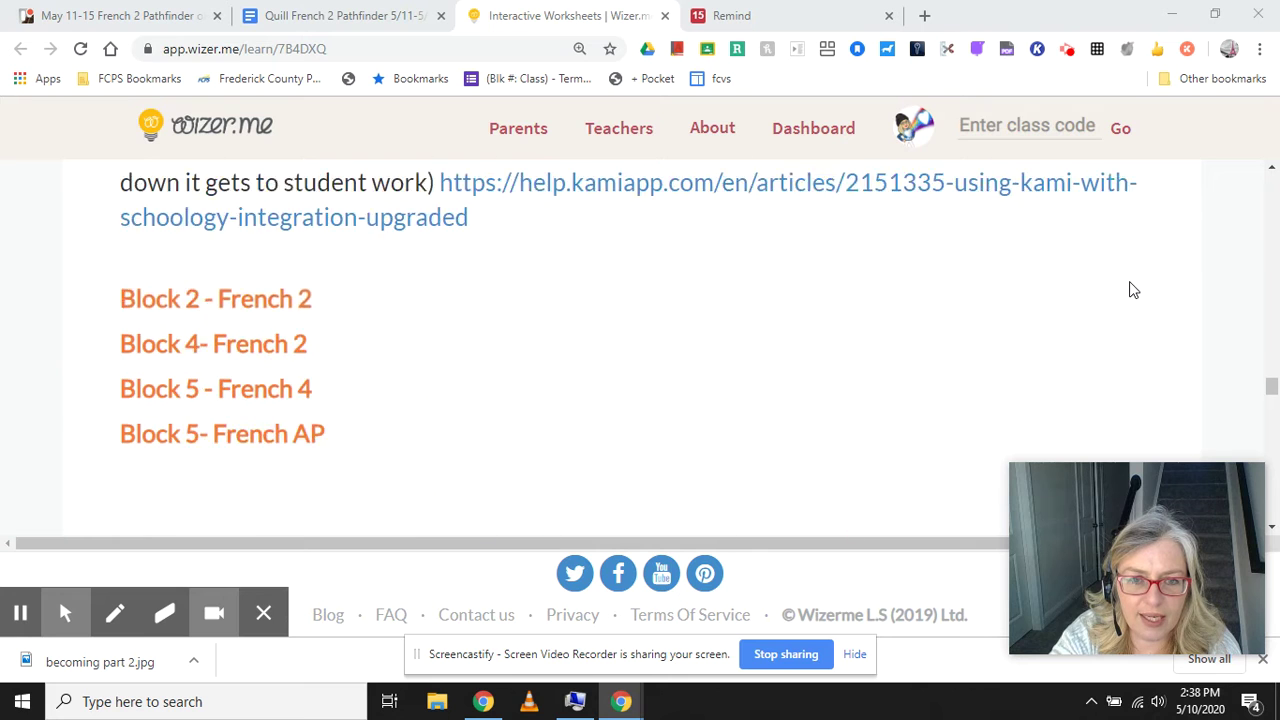
{"action": "scroll", "coordinate": [1133, 290], "scroll_direction": "up", "scroll_amount": 8}
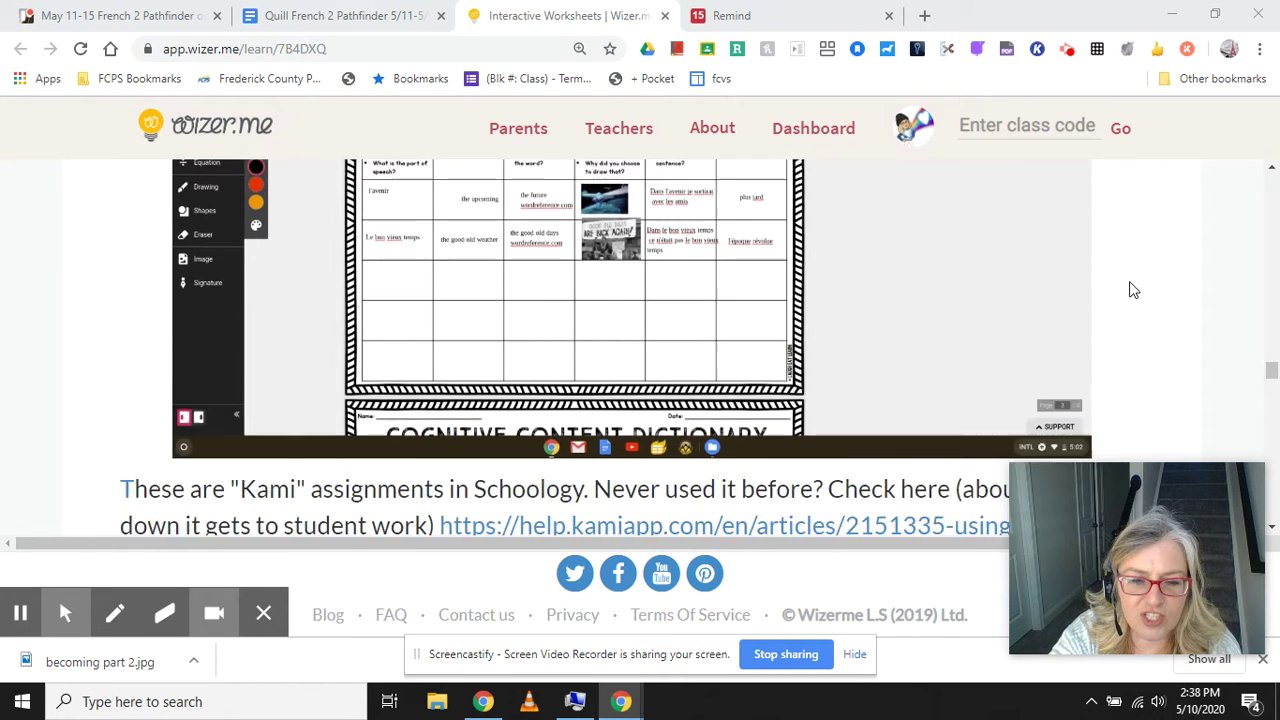
{"action": "scroll", "coordinate": [1133, 290], "scroll_direction": "down", "scroll_amount": 2}
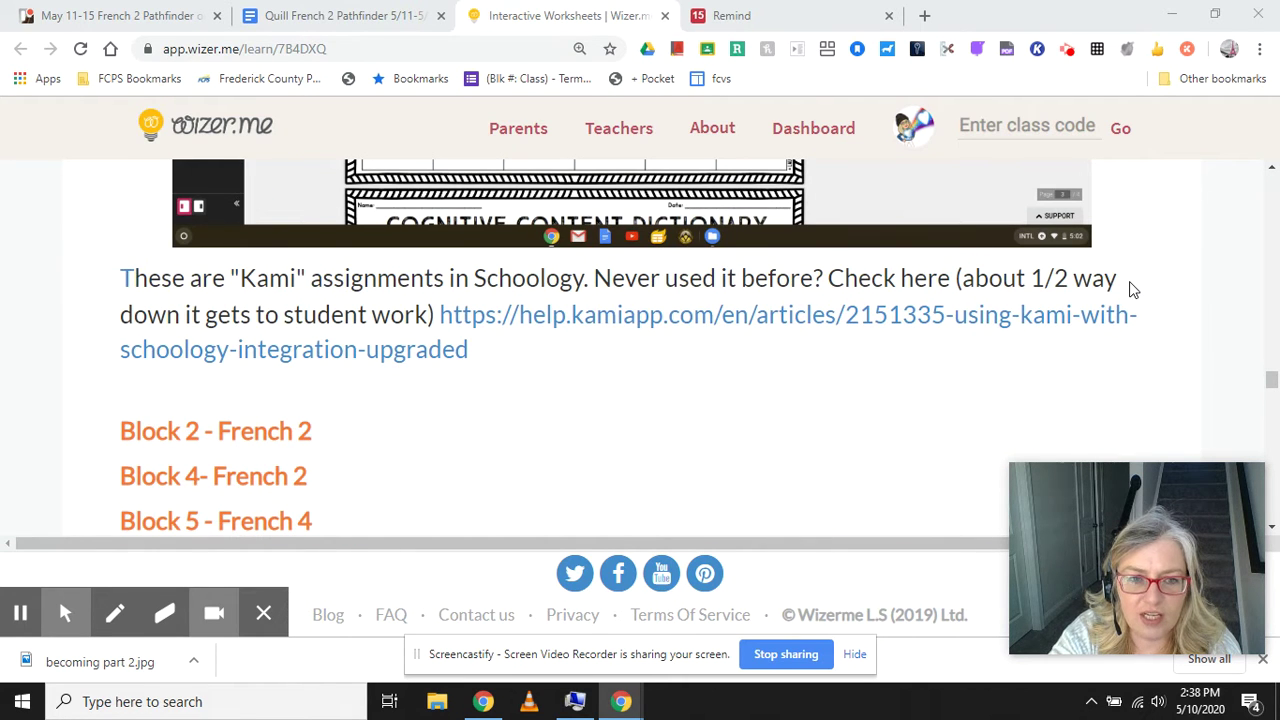
{"action": "left_click", "coordinate": [232, 440]}
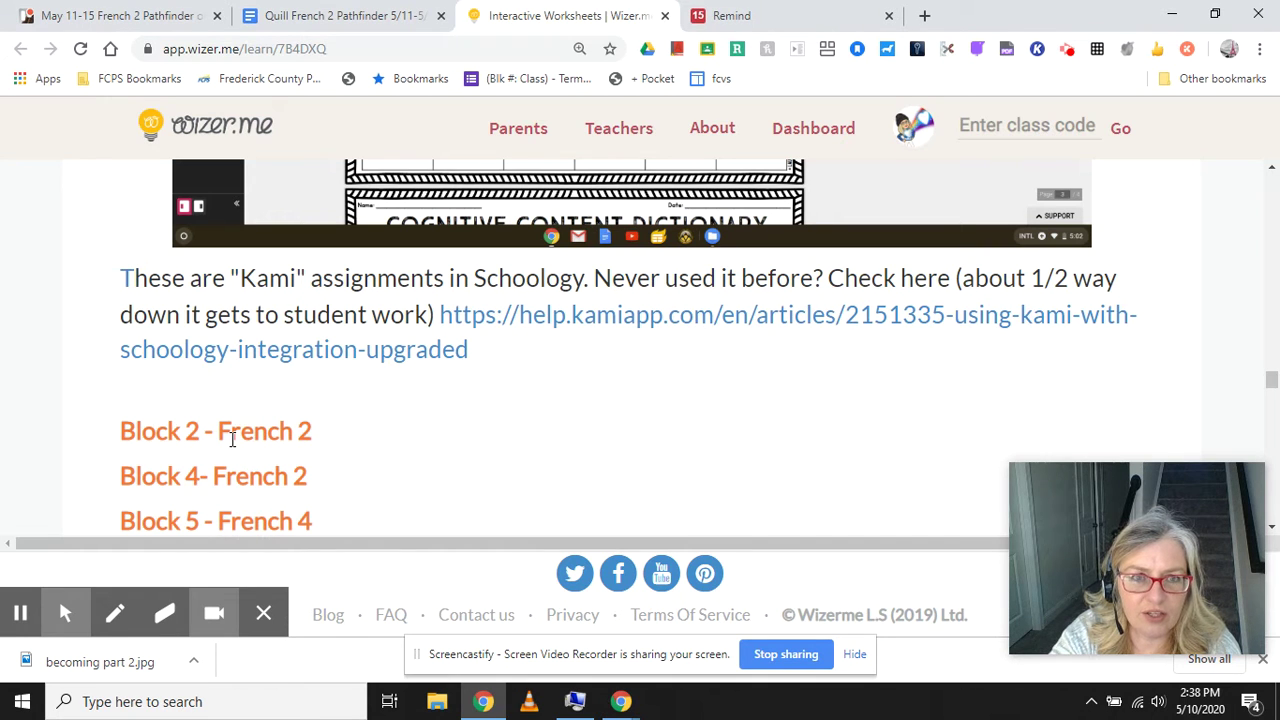
{"action": "right_click", "coordinate": [232, 440]}
{"action": "left_click", "coordinate": [208, 437]}
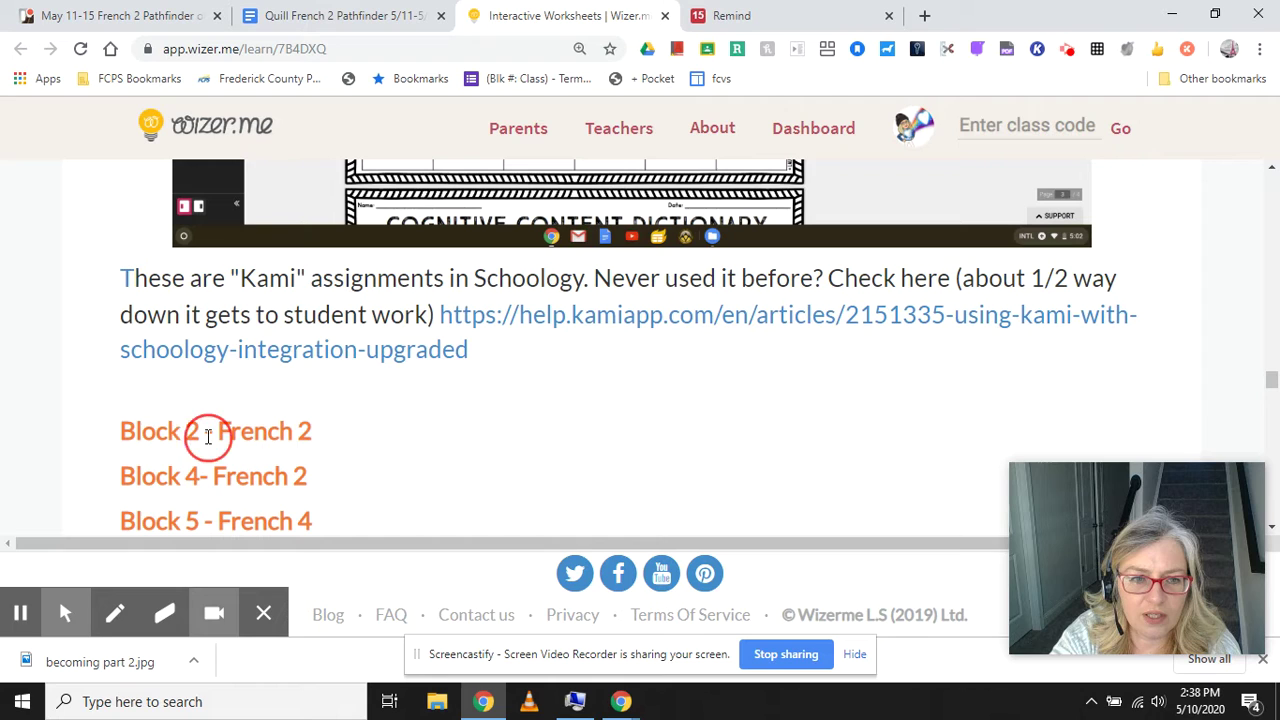
{"action": "right_click", "coordinate": [208, 437]}
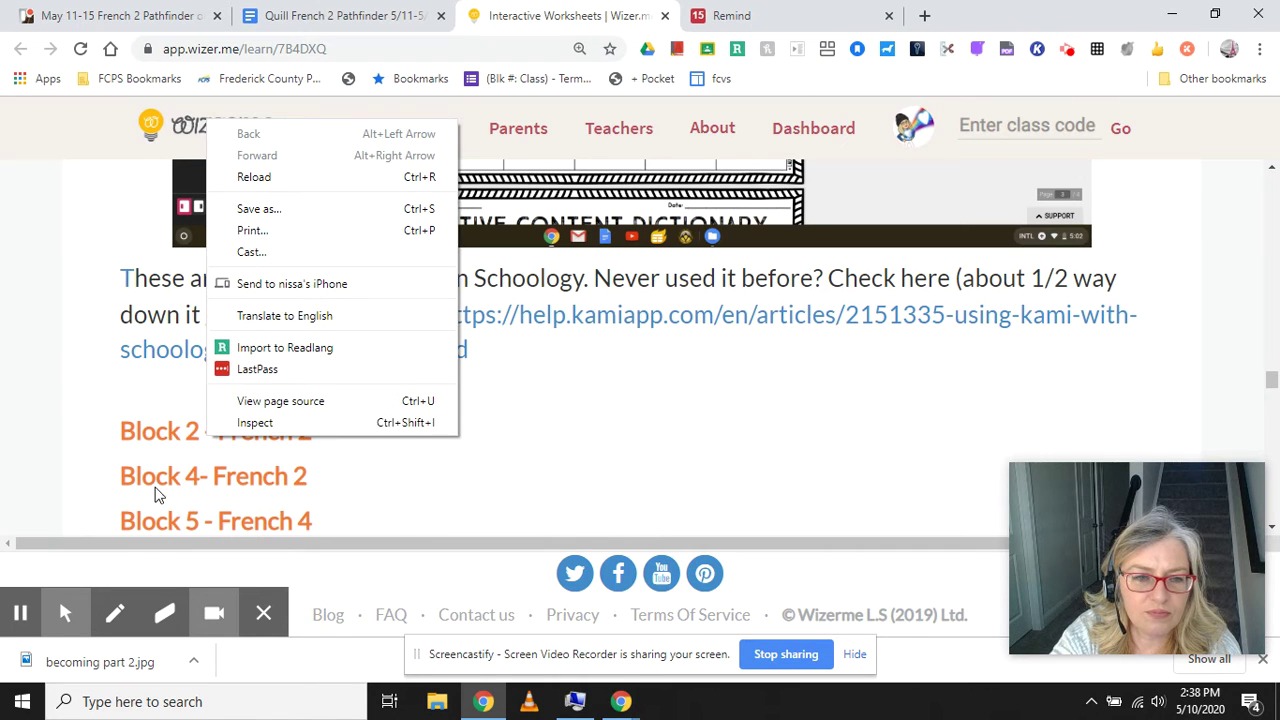
Follow the Block 2 - French 2 link and sign in with the student's saved FCPS school account.
{"action": "left_click", "coordinate": [143, 445]}
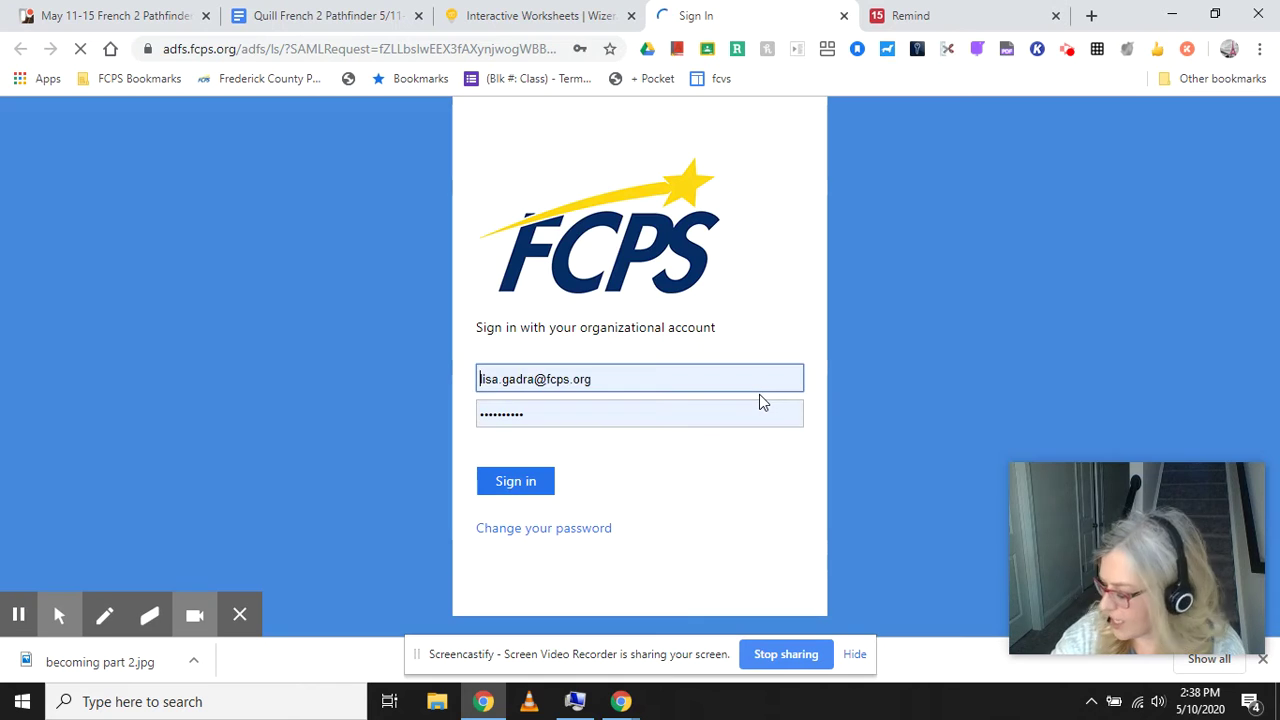
{"action": "left_click", "coordinate": [533, 380]}
{"action": "double_click", "coordinate": [533, 380]}
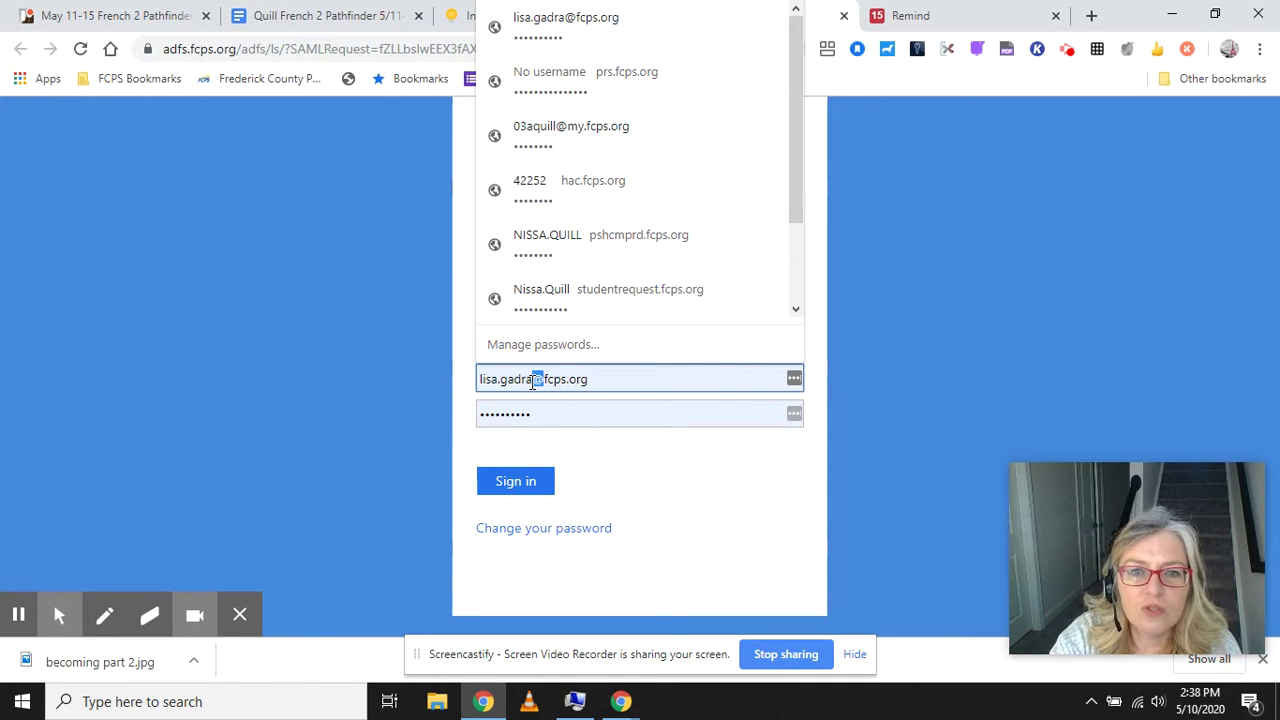
{"action": "left_click", "coordinate": [533, 380]}
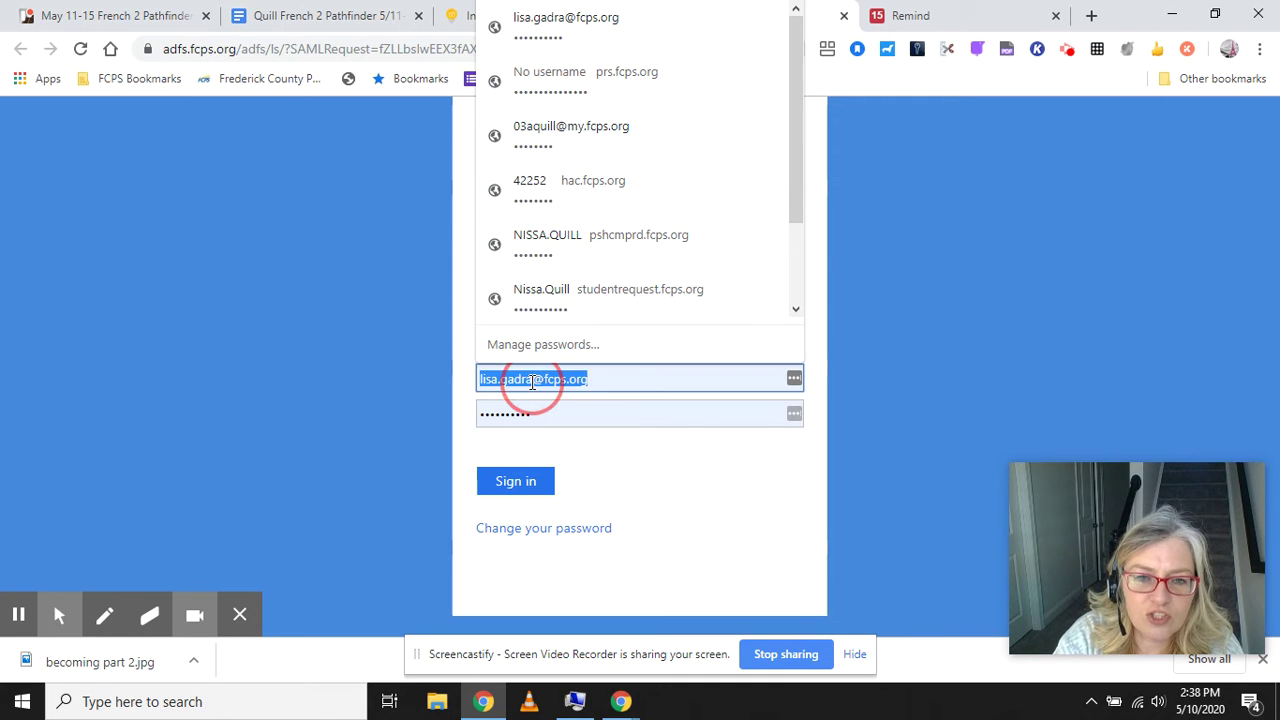
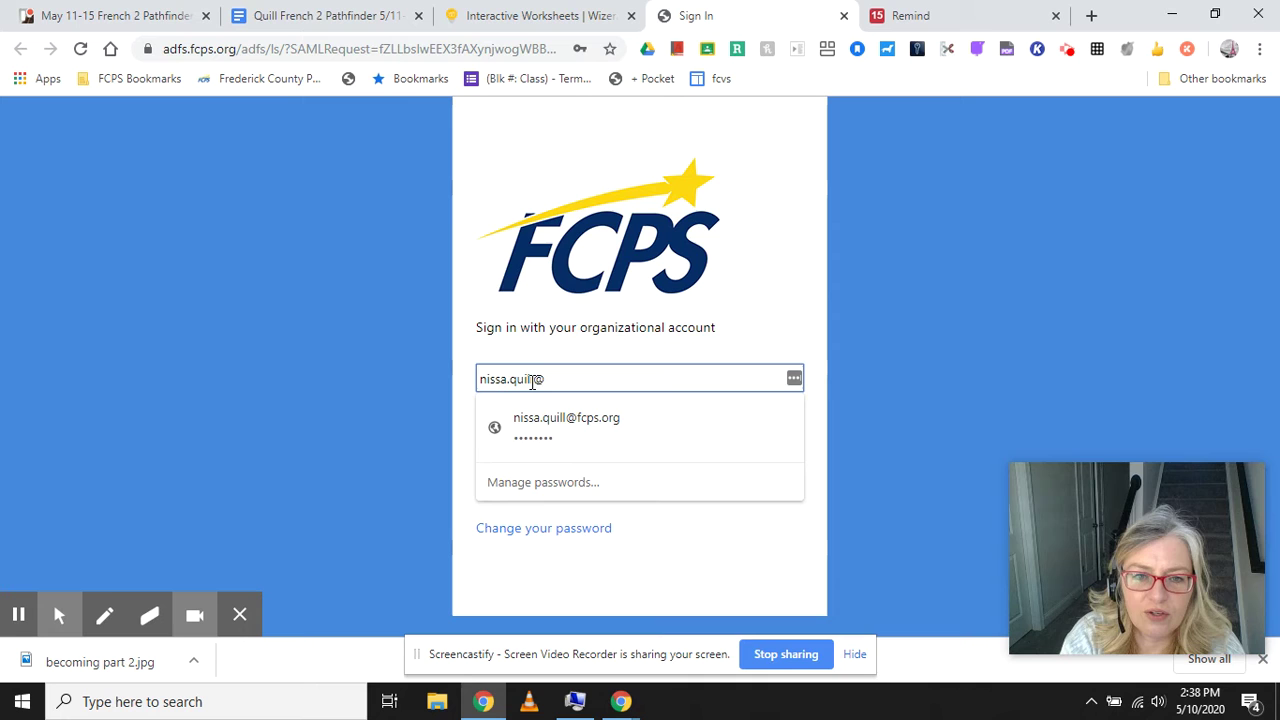
{"action": "left_click", "coordinate": [543, 428]}
{"action": "left_click", "coordinate": [530, 484]}
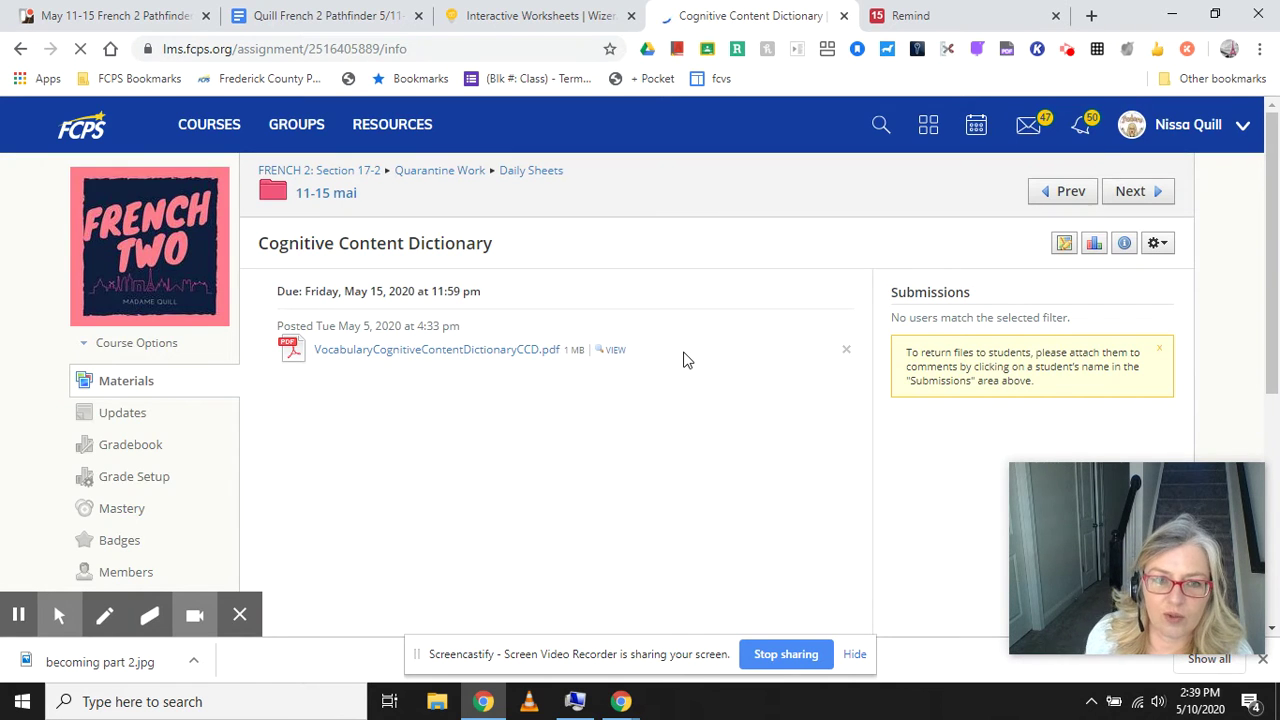
Open the VocabularyCognitiveContentDictionaryCCD.pdf attachment with Kami.
{"action": "left_click", "coordinate": [493, 352]}
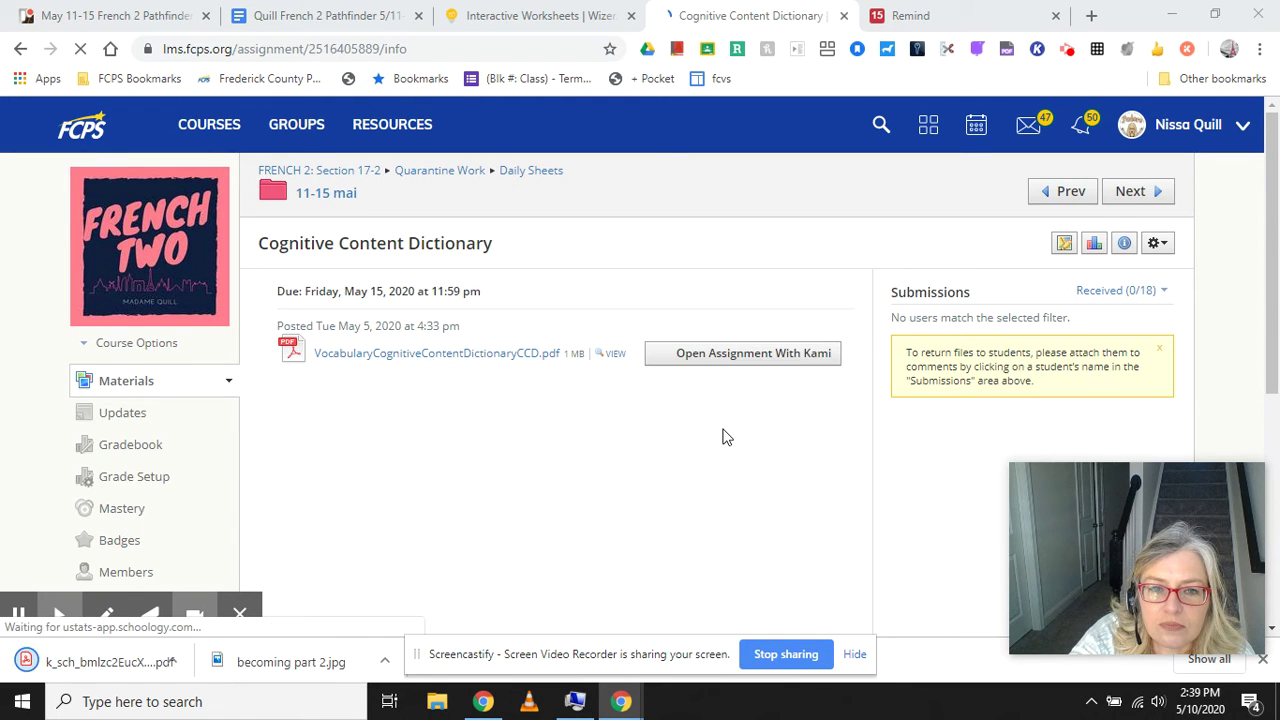
{"action": "left_click", "coordinate": [701, 363]}
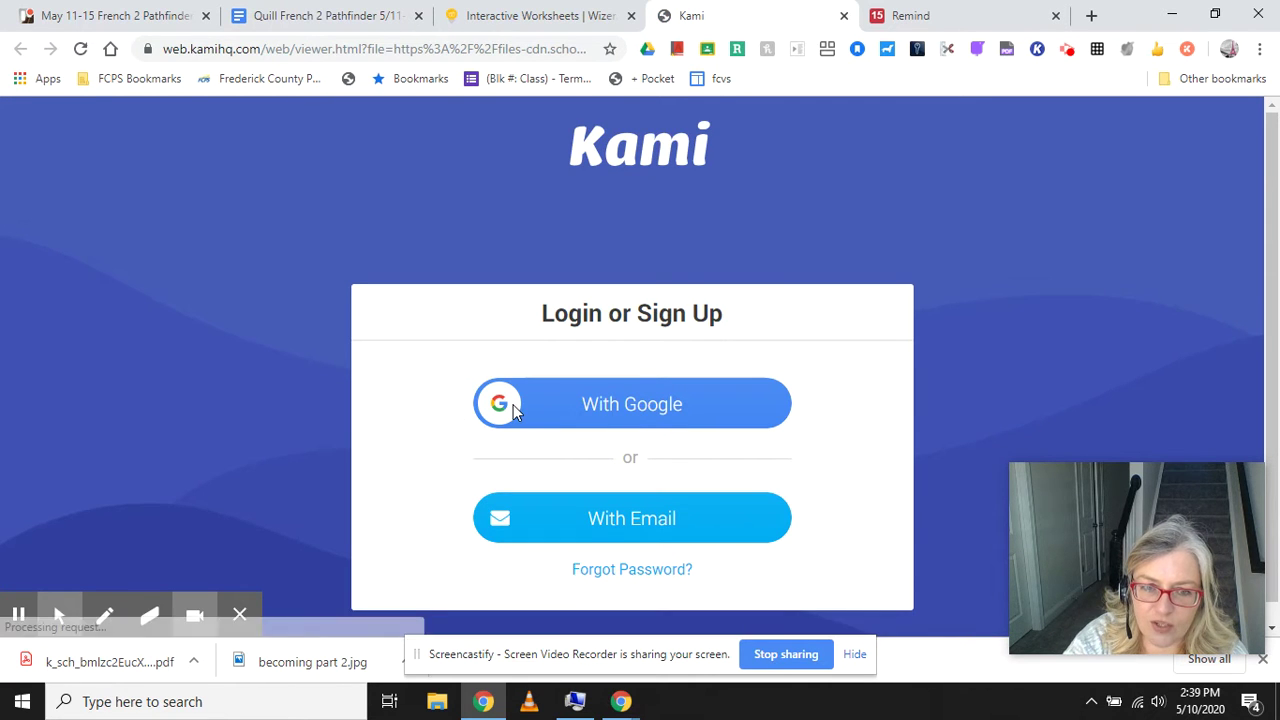
Log in to Kami with the student's school Google account.
{"action": "left_click", "coordinate": [608, 413]}
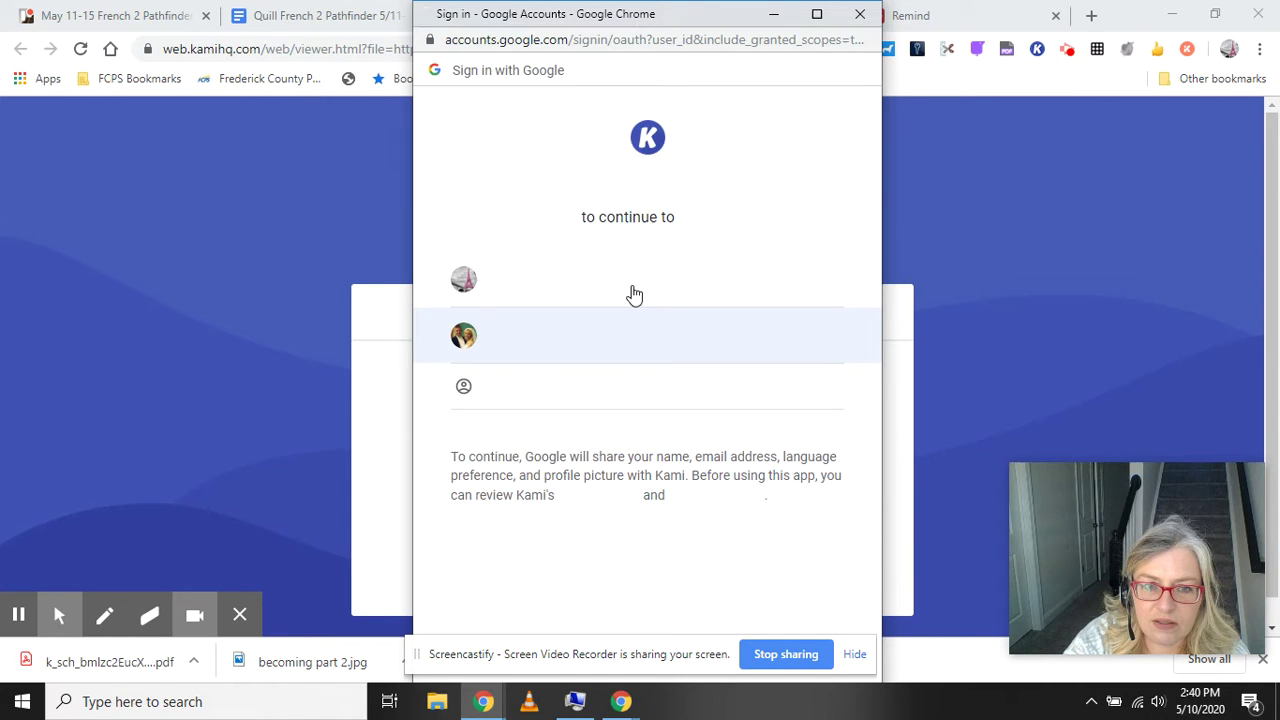
{"action": "left_click", "coordinate": [633, 296]}
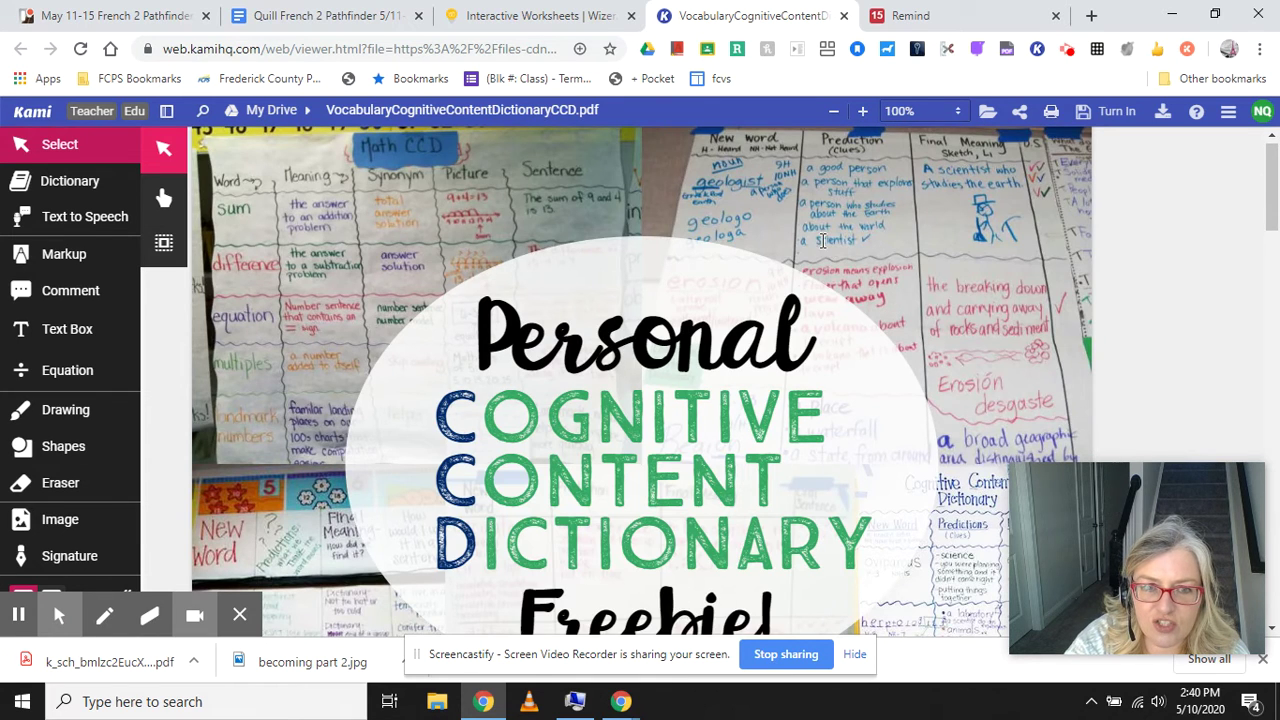
Scroll to the dictionary table and type 'devenir' in a text box in the first Word cell.
{"action": "scroll", "coordinate": [822, 240], "scroll_direction": "down", "scroll_amount": 7}
{"action": "scroll", "coordinate": [822, 240], "scroll_direction": "down", "scroll_amount": 4}
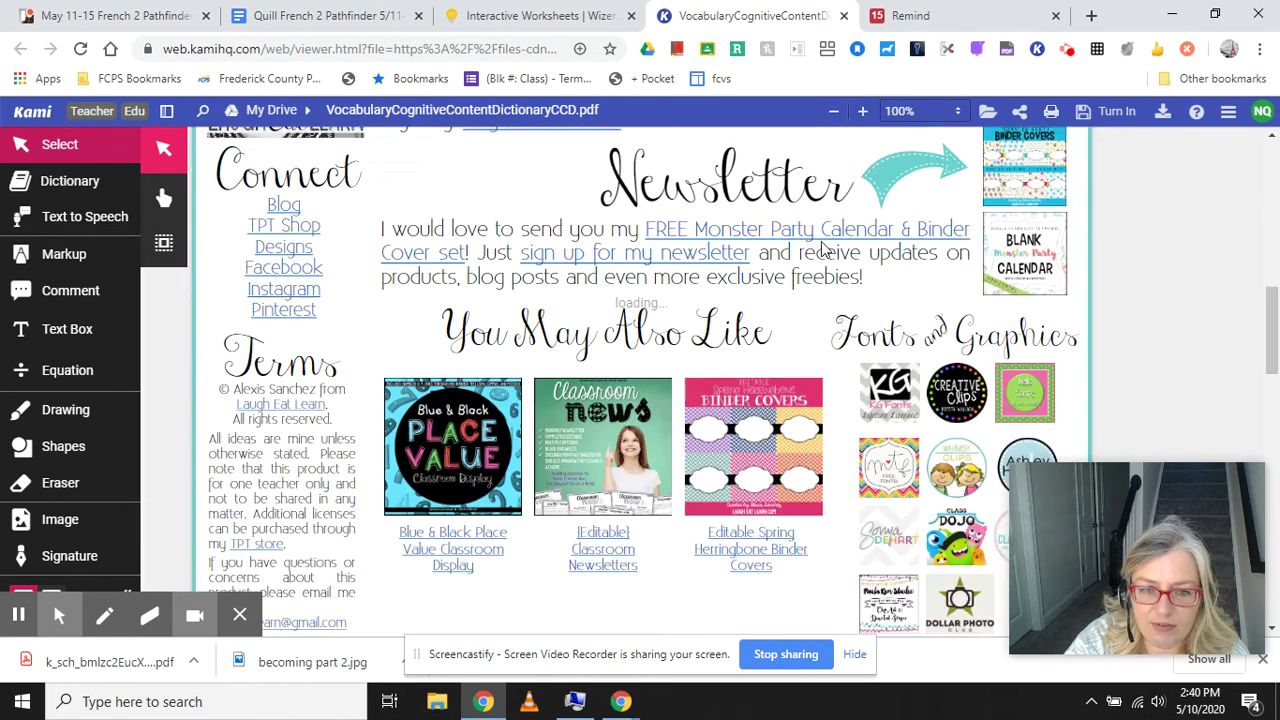
{"action": "scroll", "coordinate": [822, 249], "scroll_direction": "down", "scroll_amount": 6}
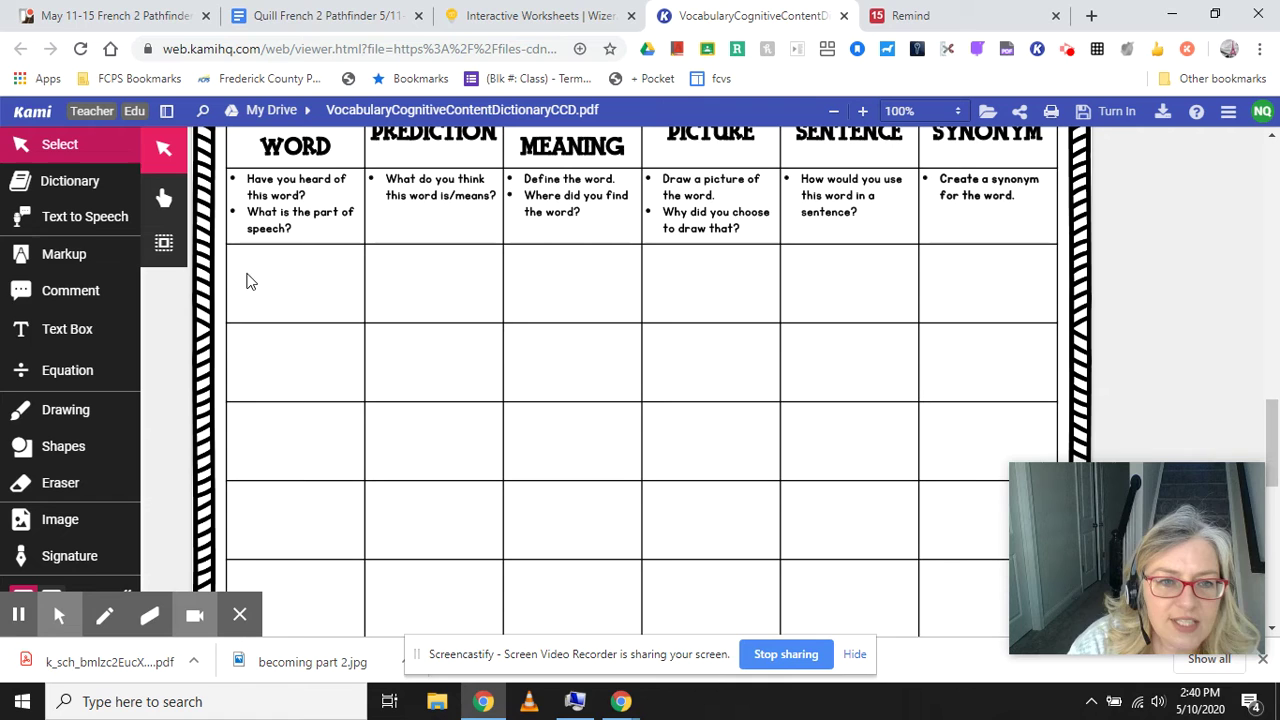
{"action": "left_click", "coordinate": [63, 338]}
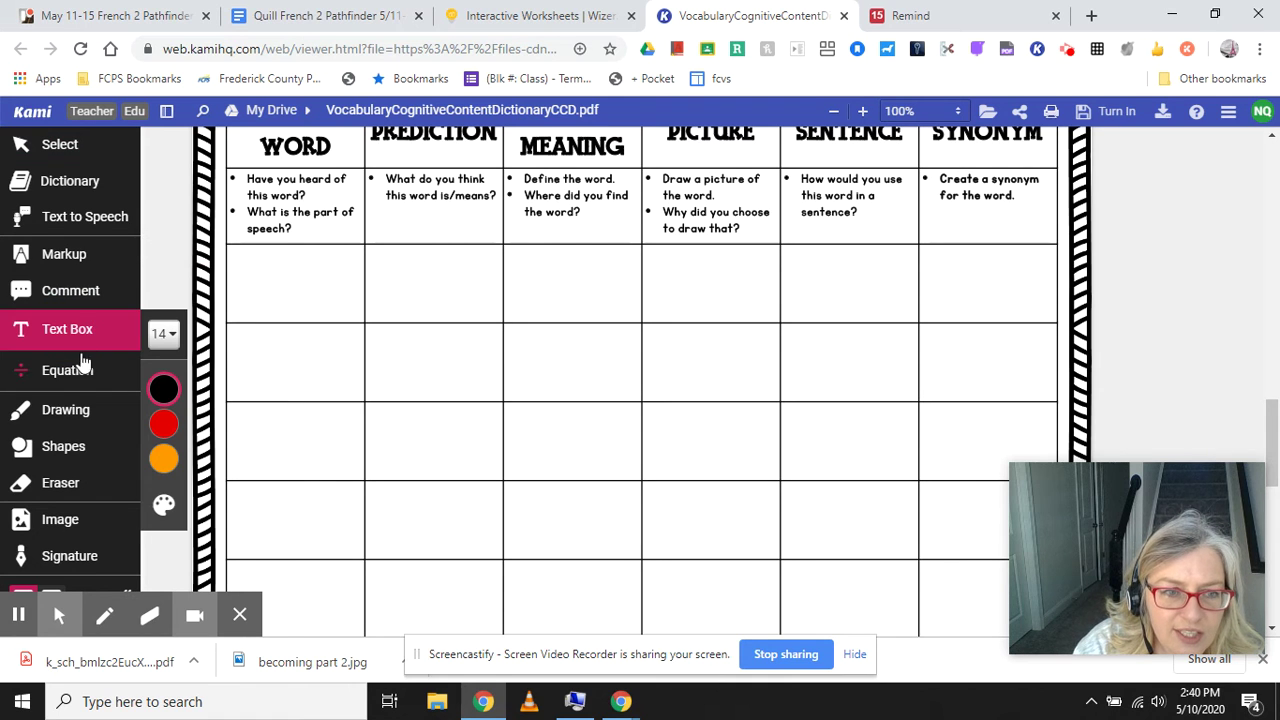
{"action": "mouse_move", "coordinate": [172, 425]}
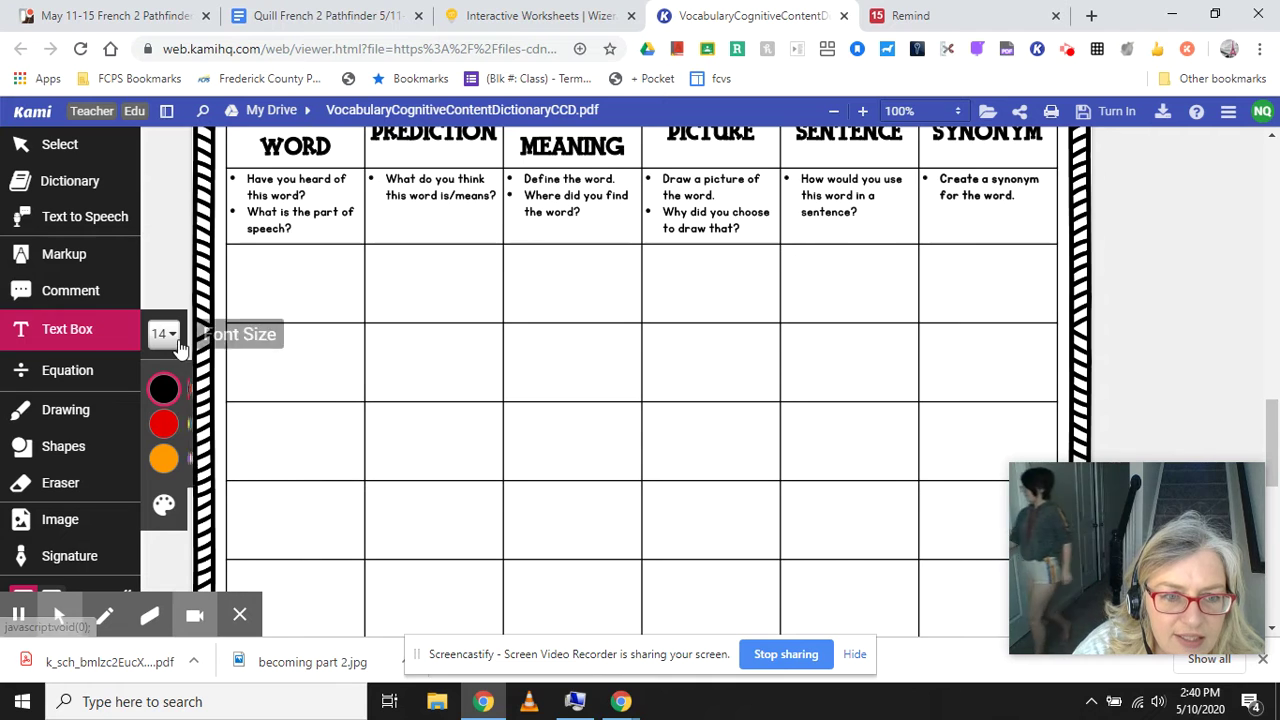
{"action": "left_click", "coordinate": [241, 260]}
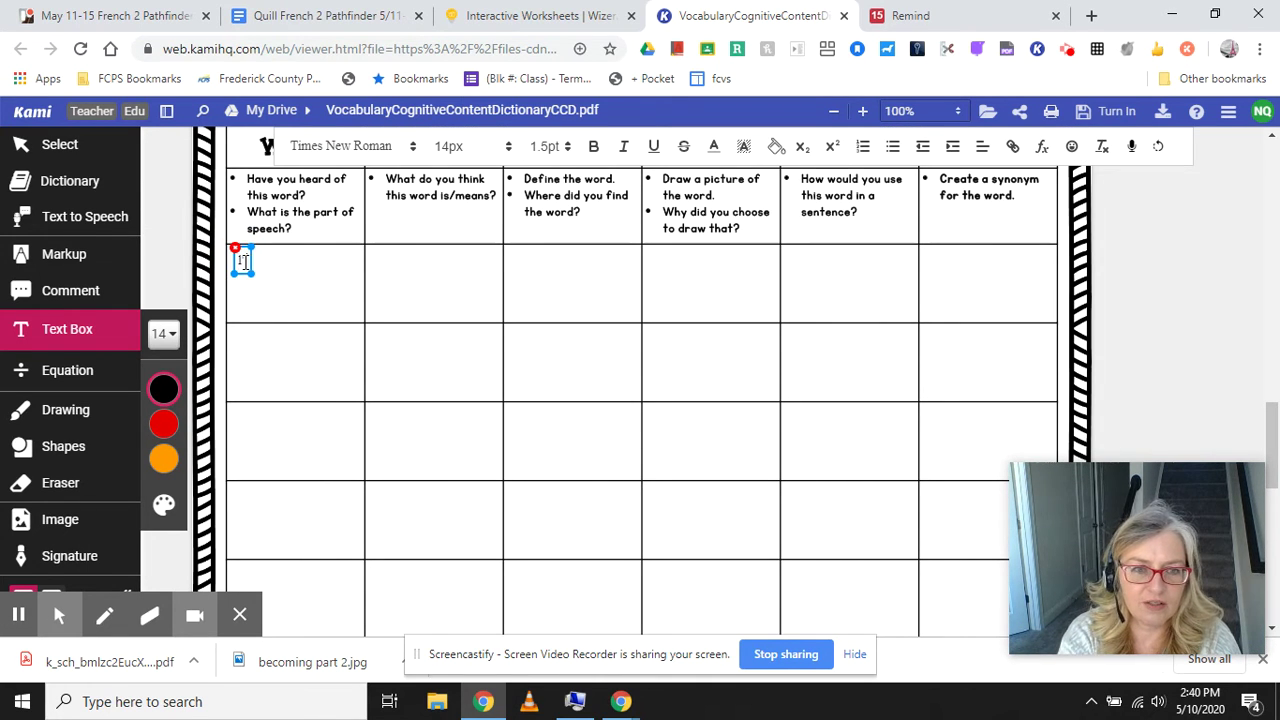
{"action": "type", "text": "devenir"}
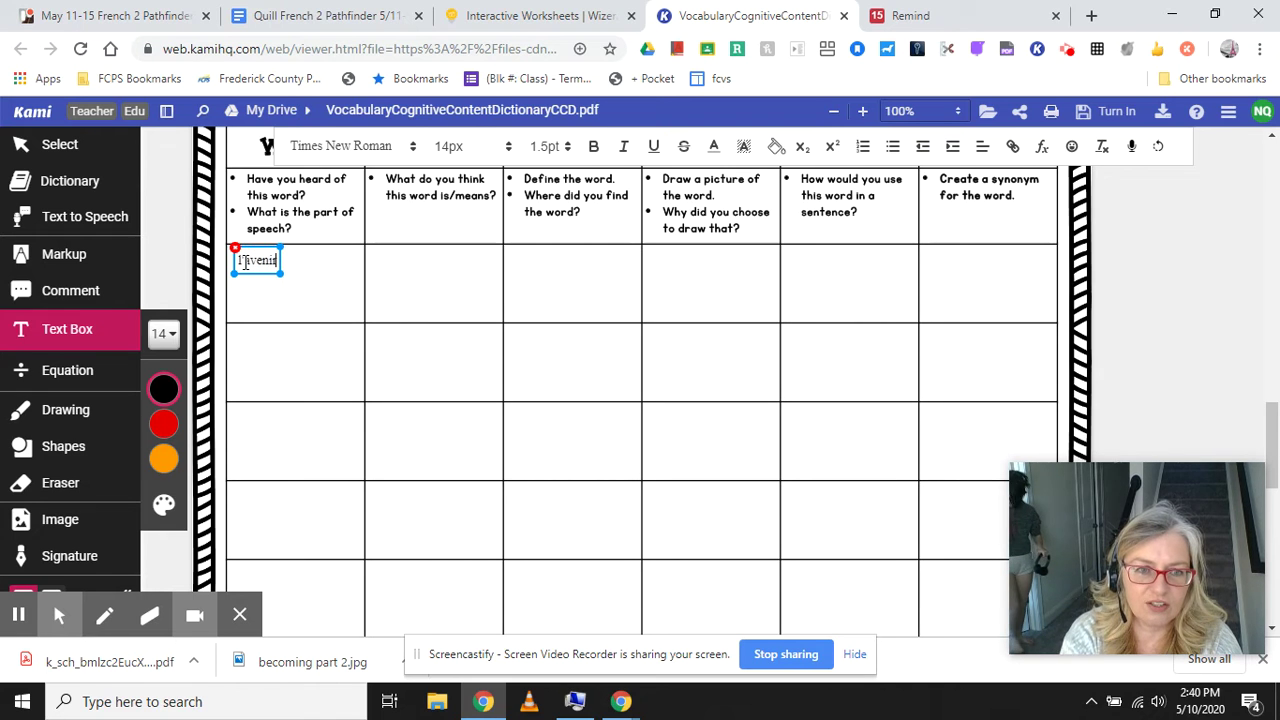
{"action": "left_click", "coordinate": [236, 348]}
Add a 'le bon vieux temps' text box in the second-row Word cell.
{"action": "left_click", "coordinate": [249, 348]}
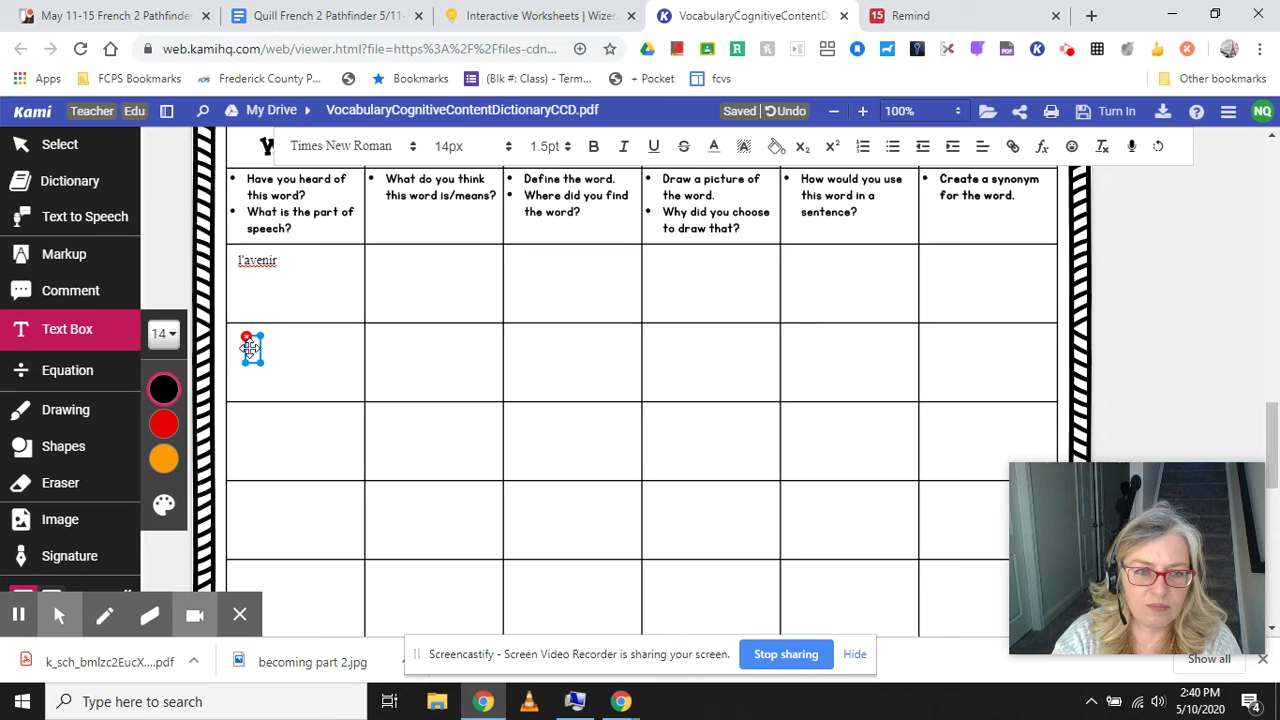
{"action": "type", "text": "le bon vi"}
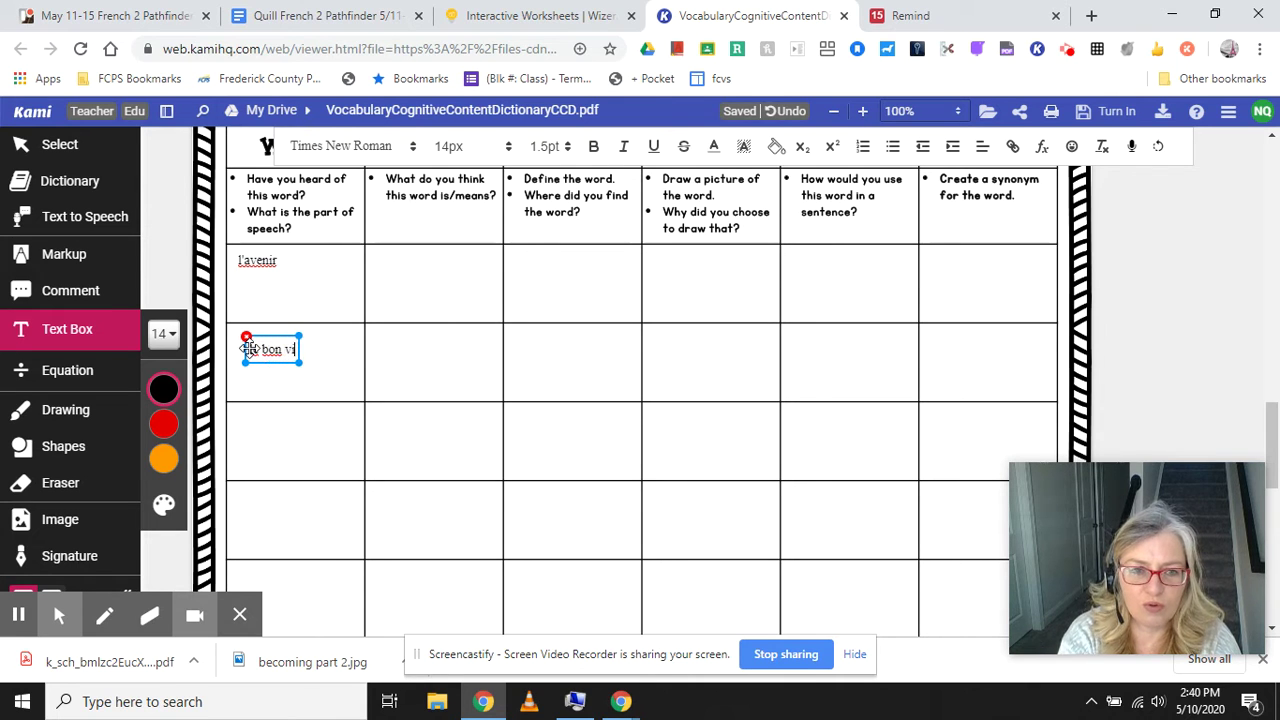
{"action": "type", "text": "eux temps"}
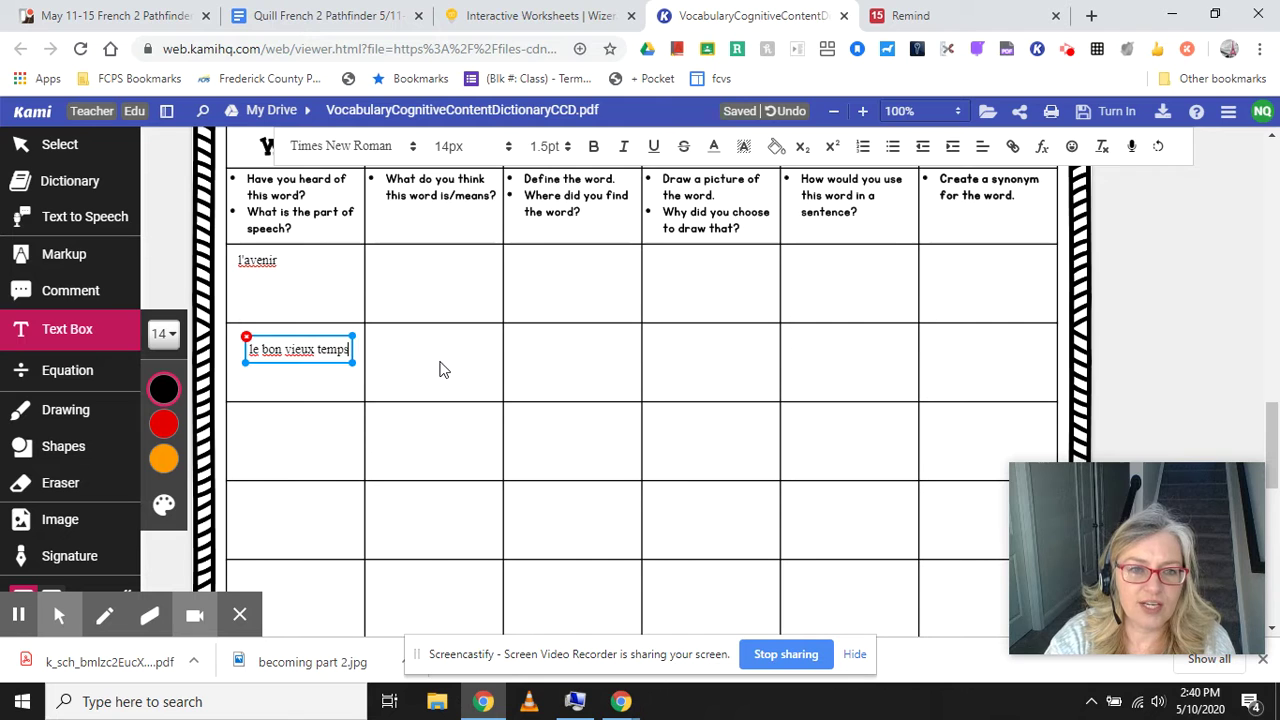
{"action": "left_click", "coordinate": [440, 364]}
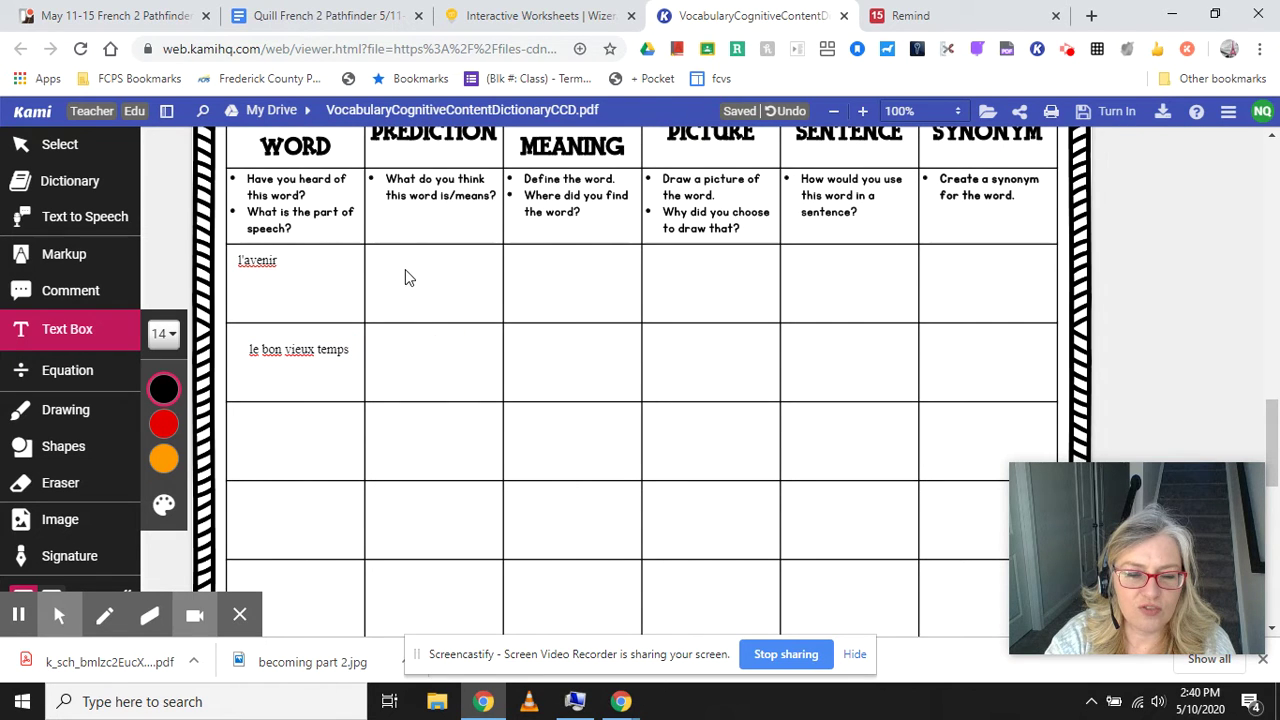
Write 'Wordreference.com' with a new line beneath it in the l'avenir Meaning cell.
{"action": "left_click", "coordinate": [412, 378]}
{"action": "left_click", "coordinate": [404, 277]}
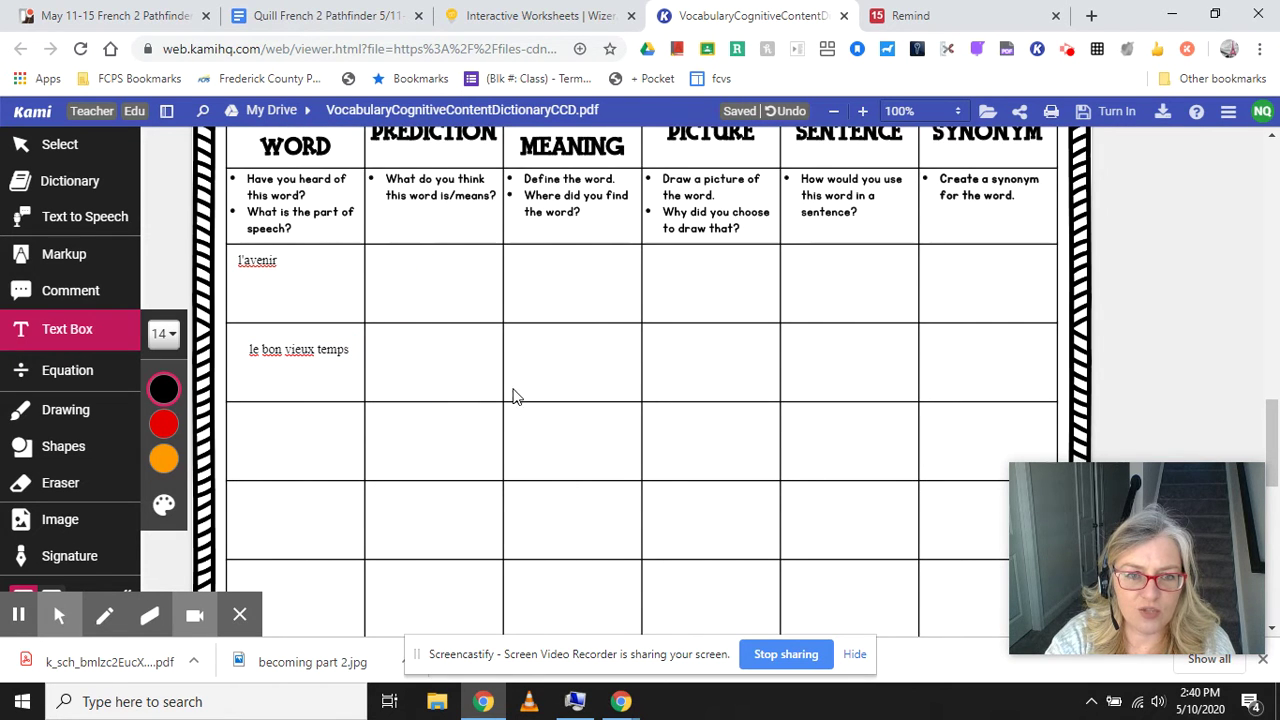
{"action": "left_click", "coordinate": [536, 268]}
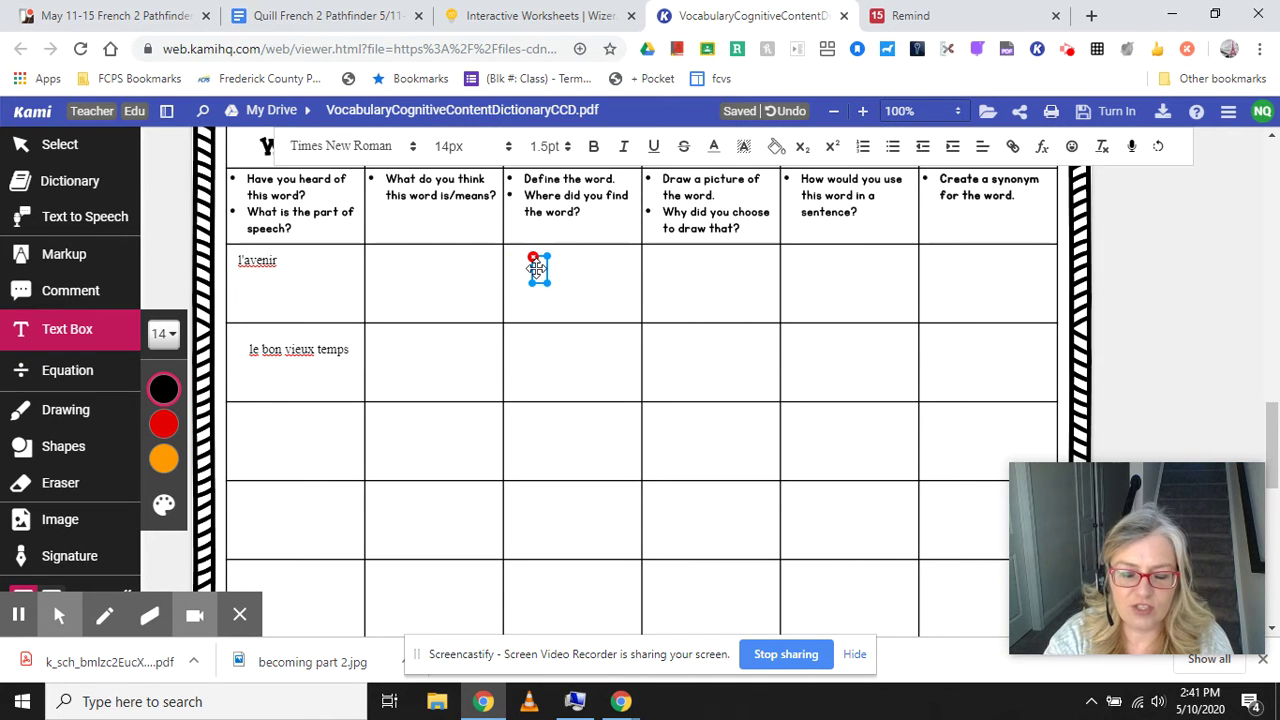
{"action": "type", "text": "Word"}
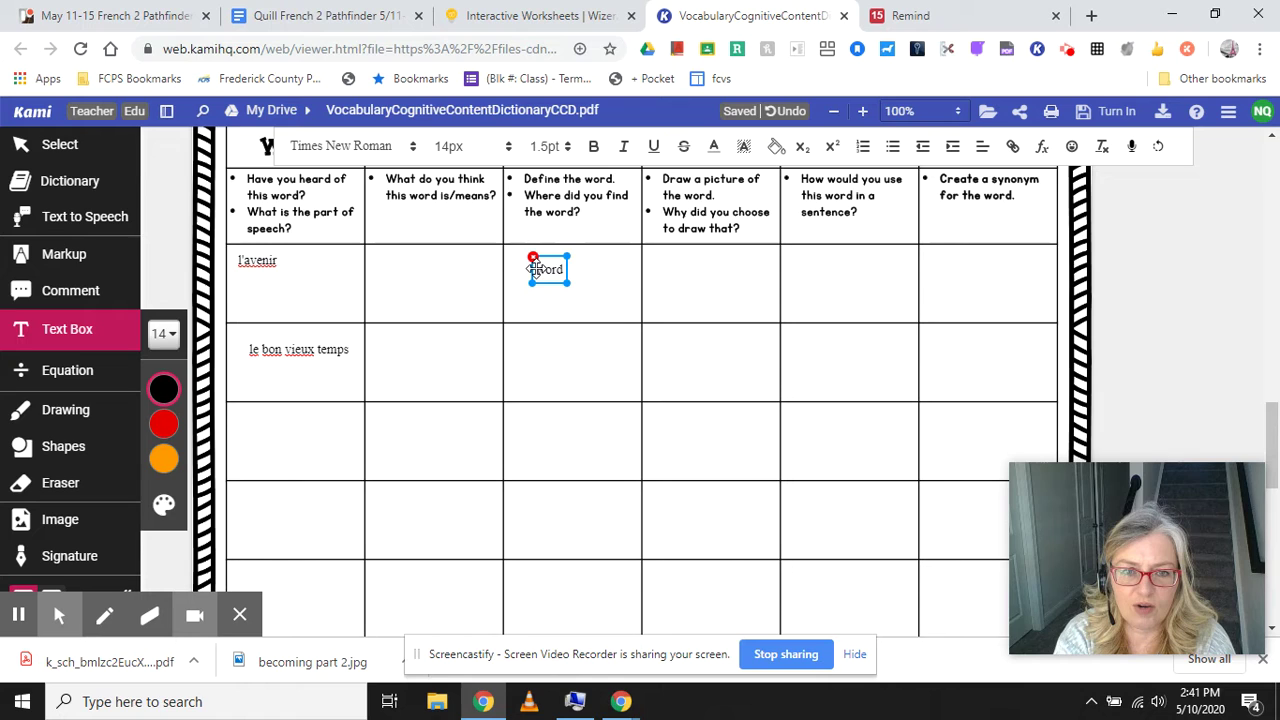
{"action": "type", "text": "reference"}
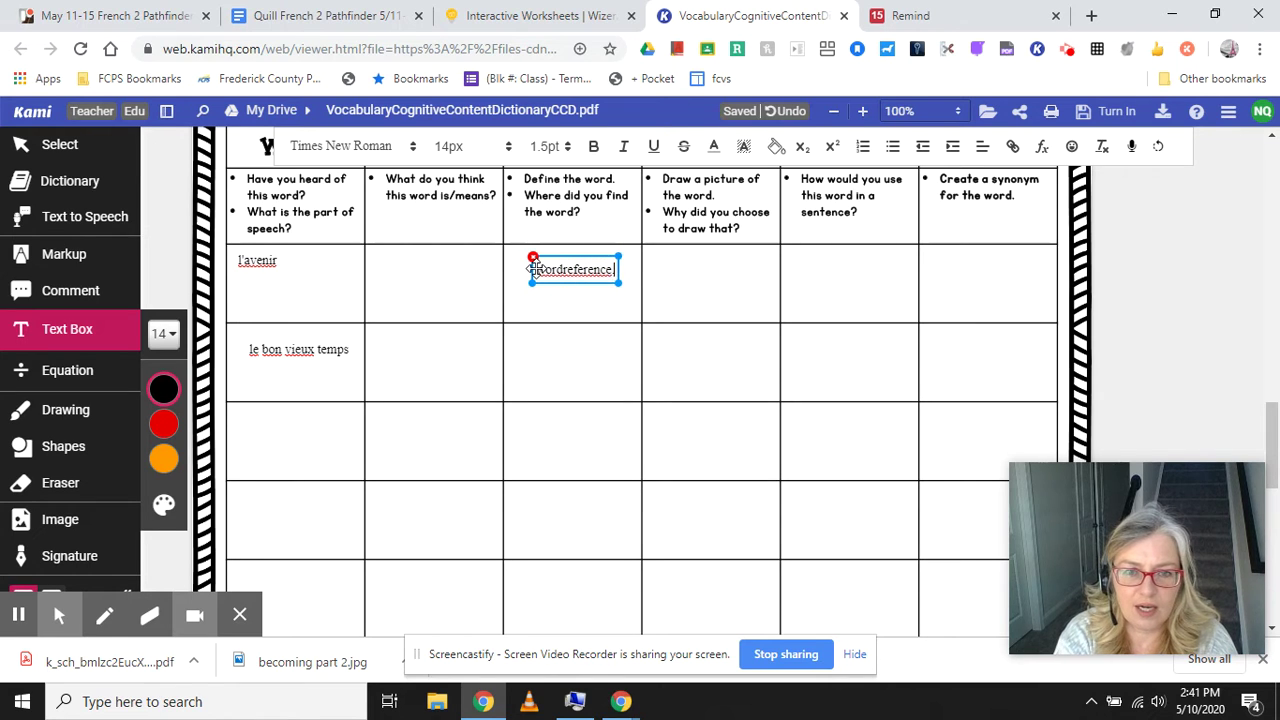
{"action": "type", "text": ".com"}
{"action": "key", "text": "Return"}
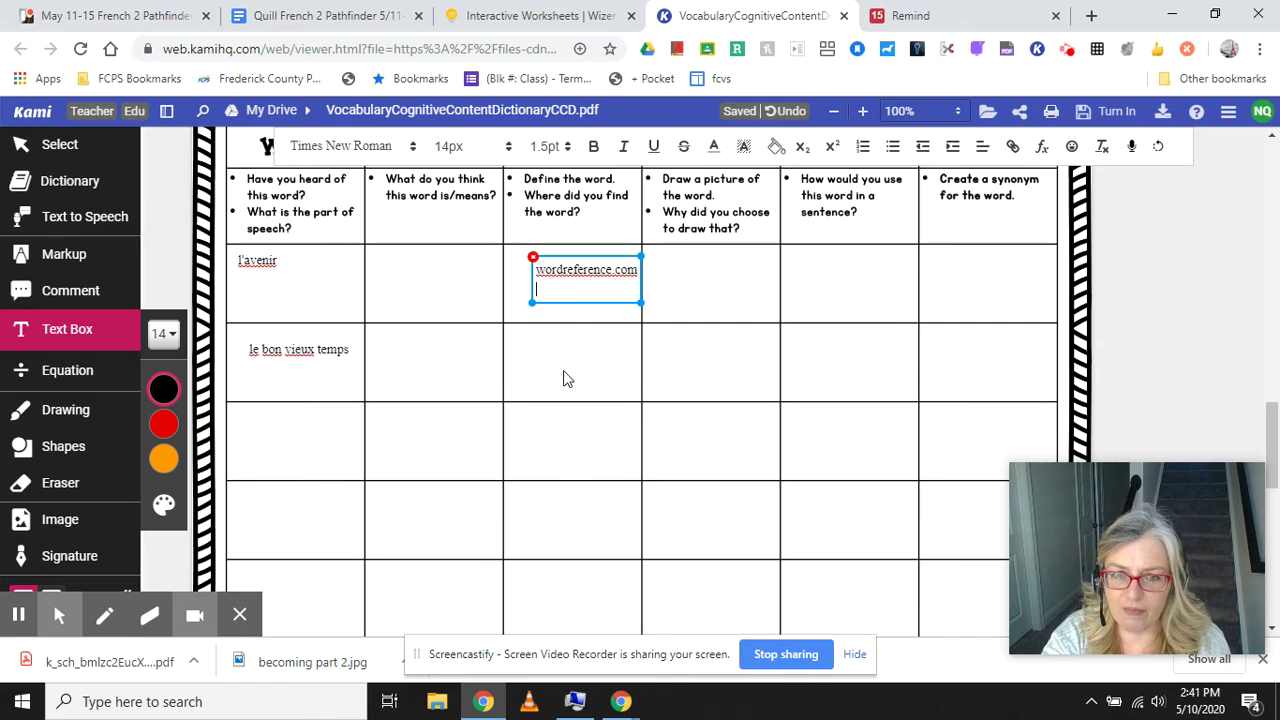
{"action": "left_click_drag", "start_coordinate": [530, 302], "coordinate": [508, 310]}
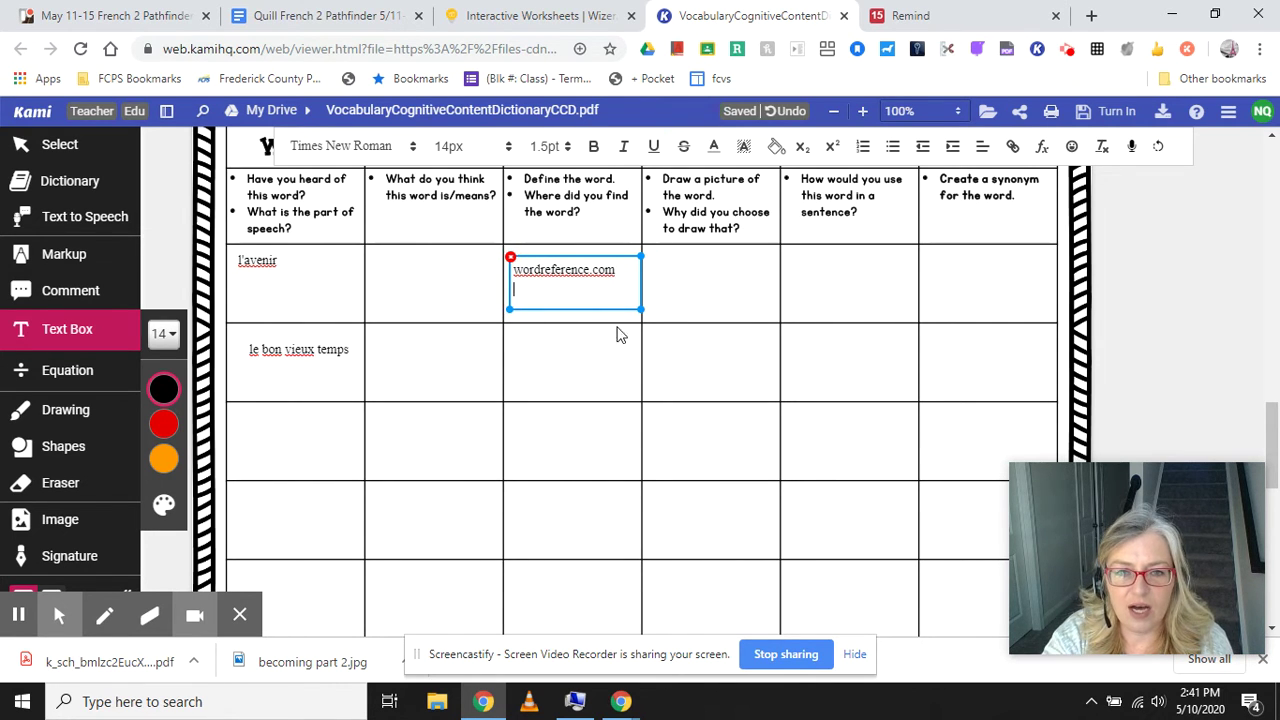
{"action": "left_click", "coordinate": [694, 289]}
{"action": "left_click", "coordinate": [620, 270]}
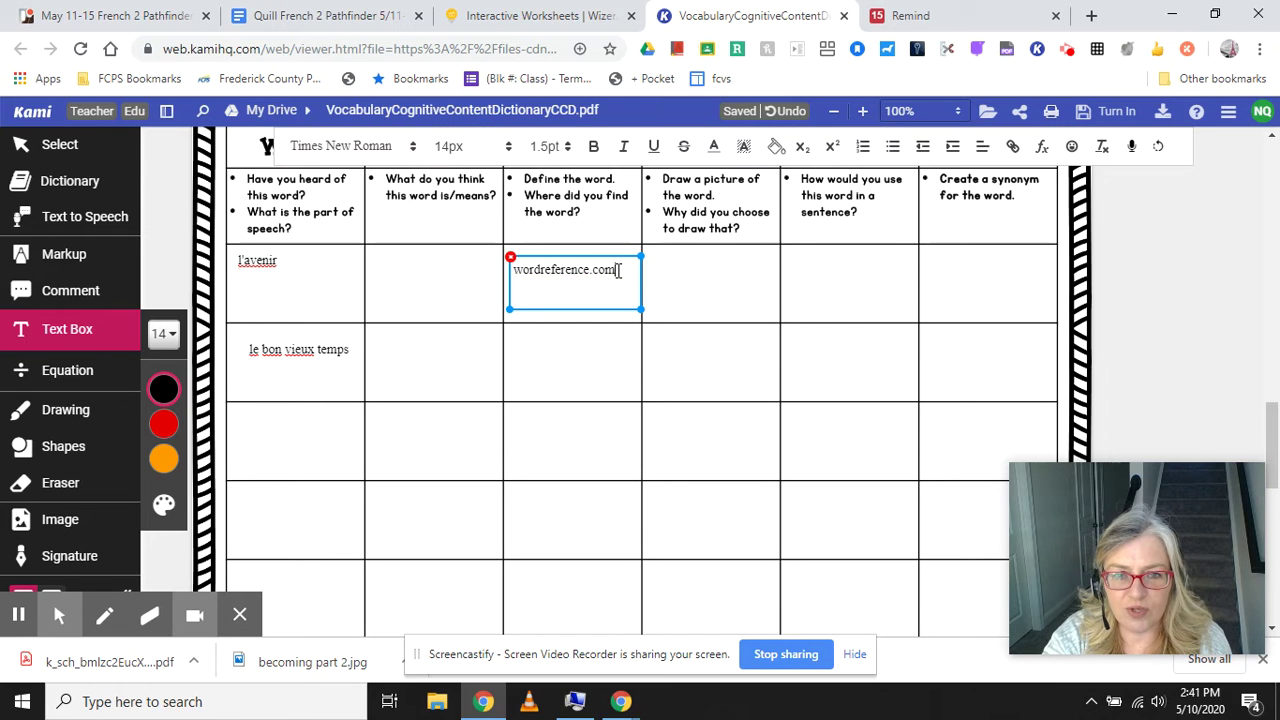
{"action": "double_click", "coordinate": [620, 270]}
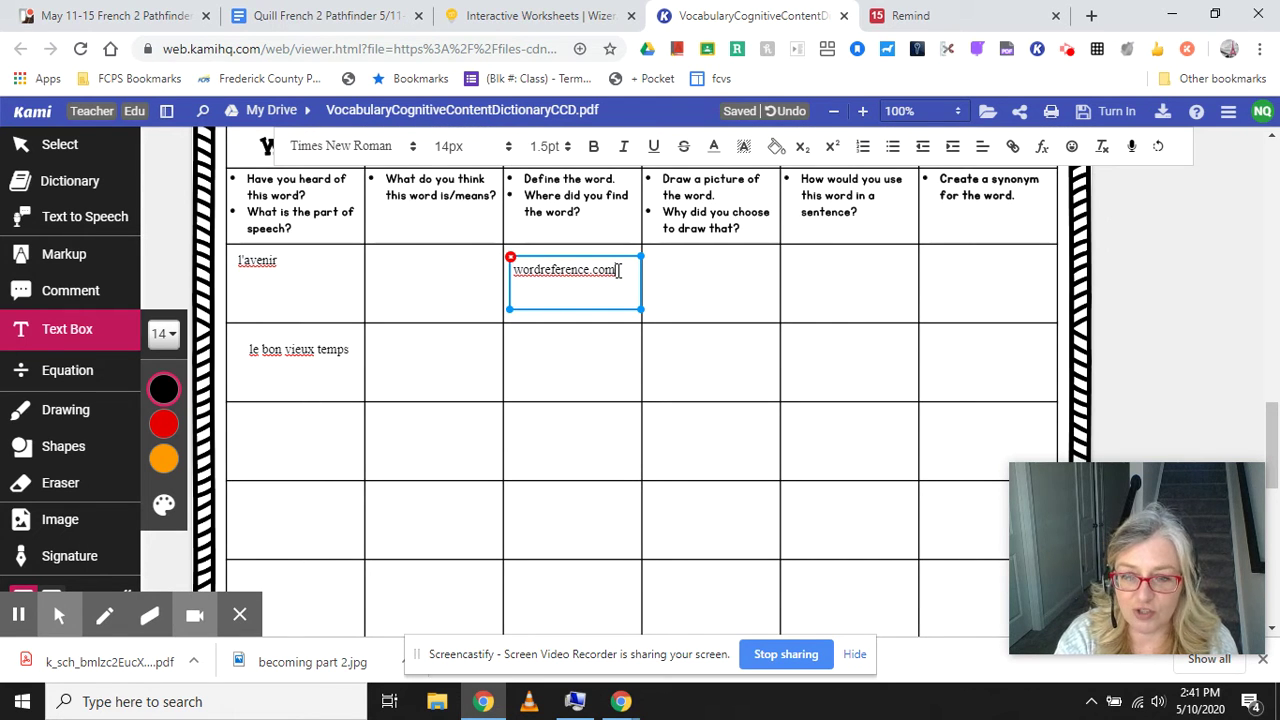
{"action": "key", "text": "Return"}
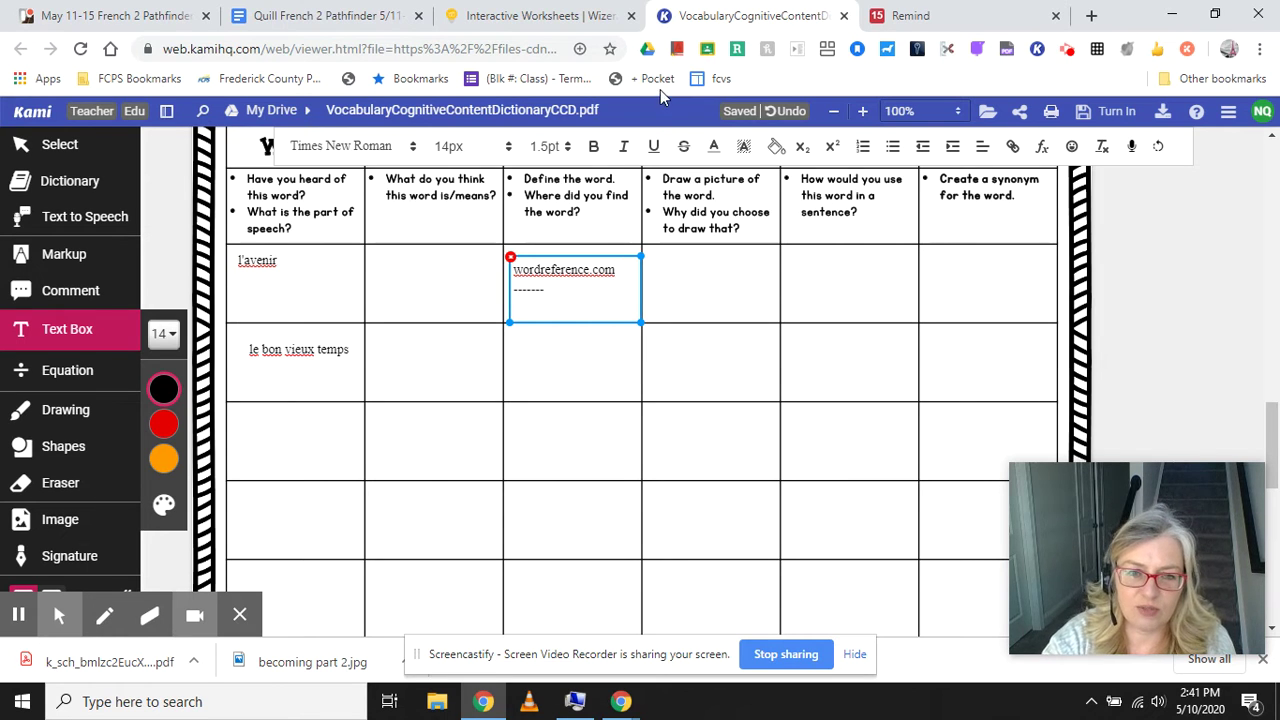
{"action": "left_click", "coordinate": [724, 295]}
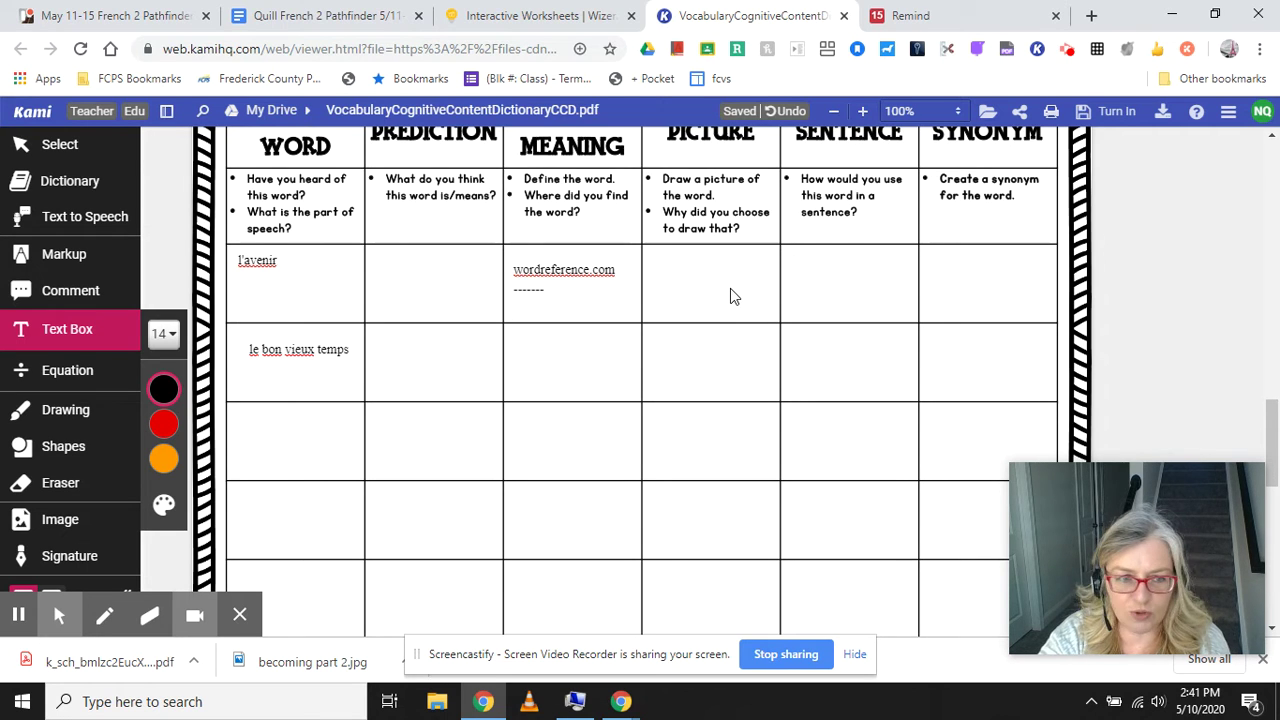
{"action": "mouse_move", "coordinate": [60, 605]}
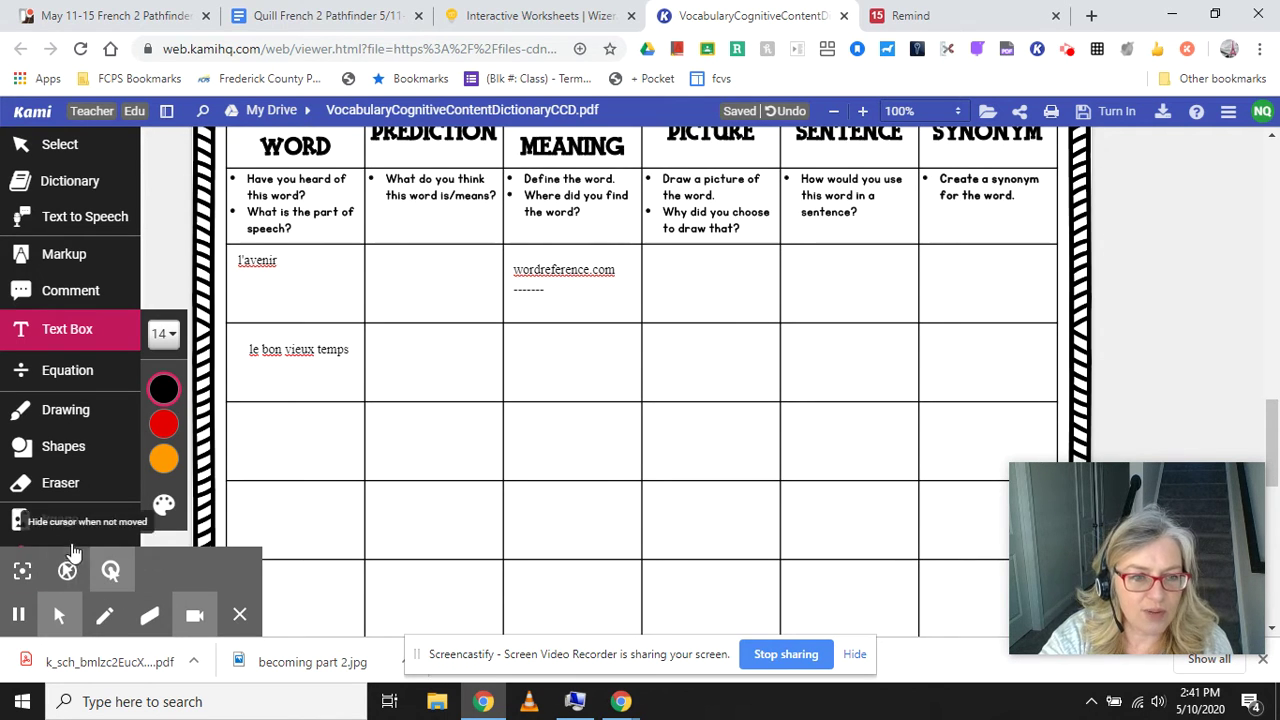
{"action": "left_click", "coordinate": [60, 520]}
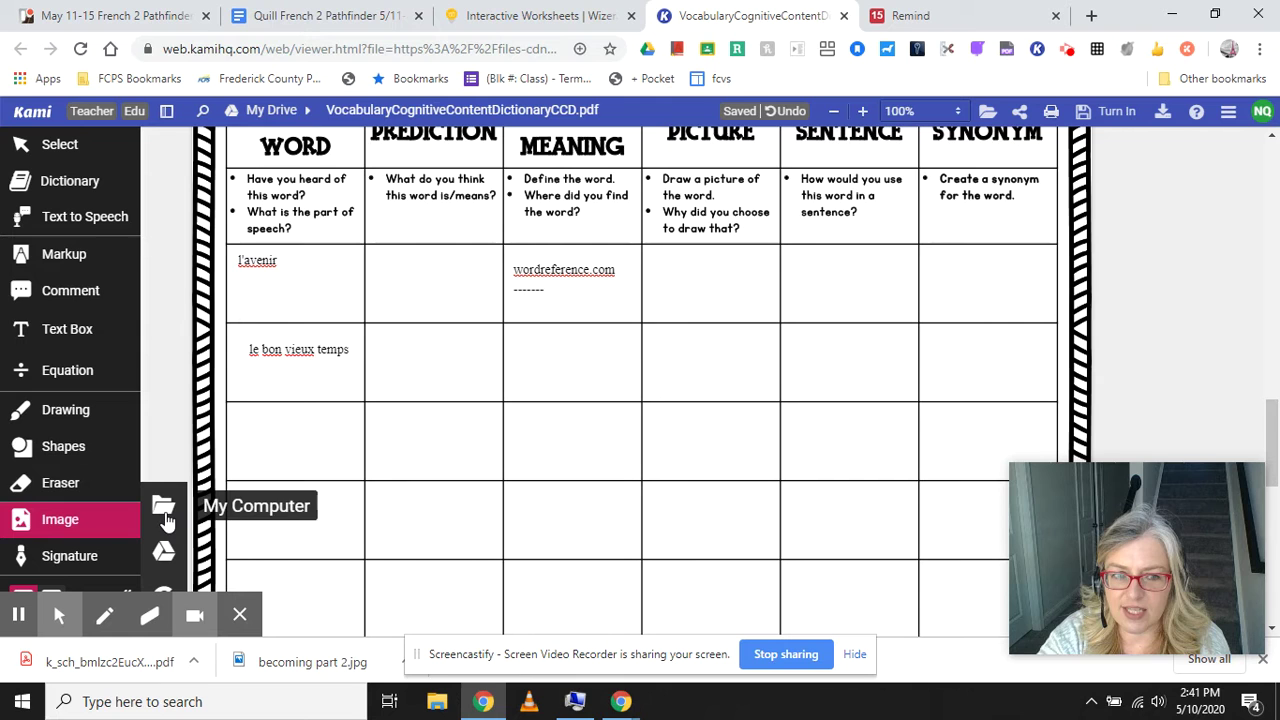
Search Google for 'future' and show the image results.
{"action": "left_click", "coordinate": [997, 12]}
{"action": "left_click", "coordinate": [344, 57]}
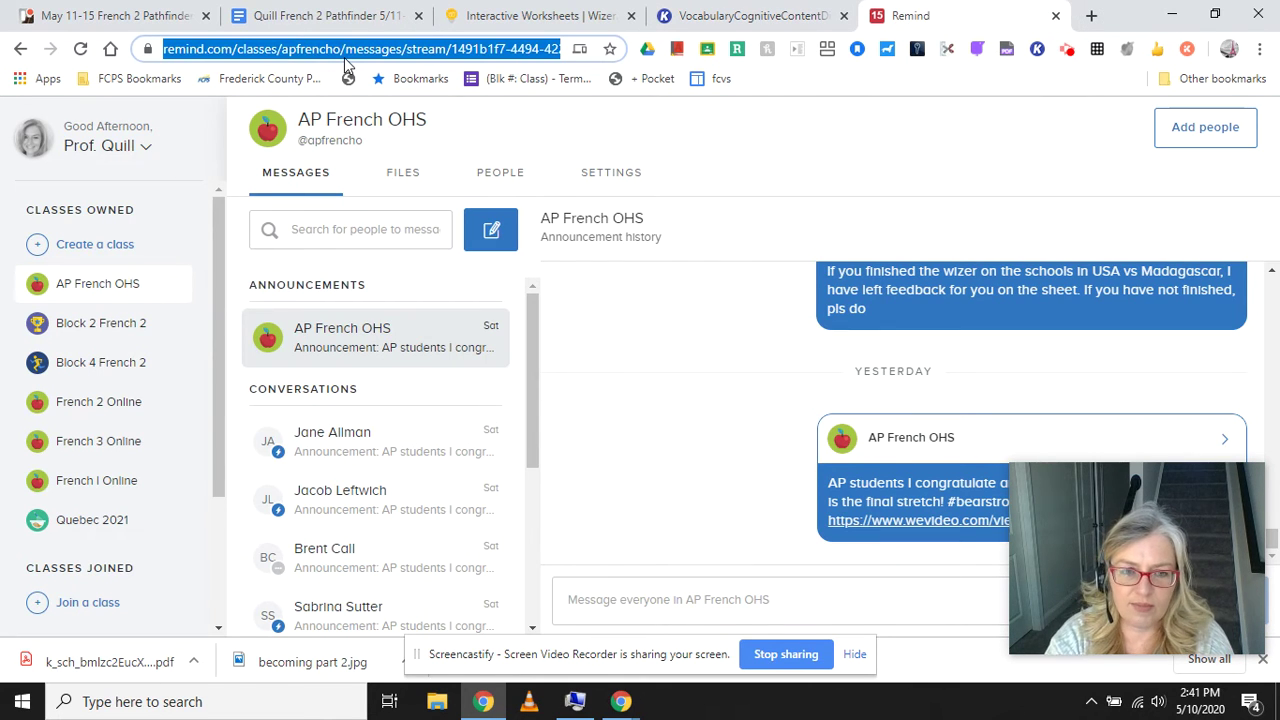
{"action": "type", "text": "future"}
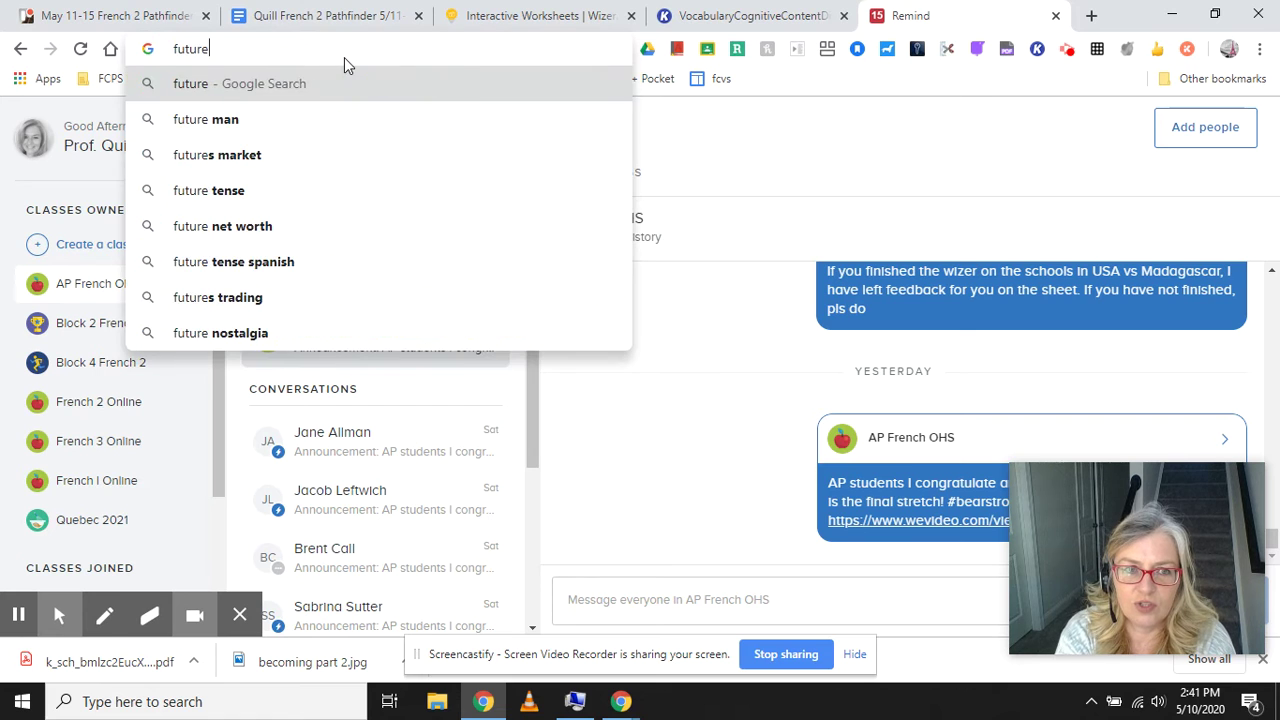
{"action": "key", "text": "Return"}
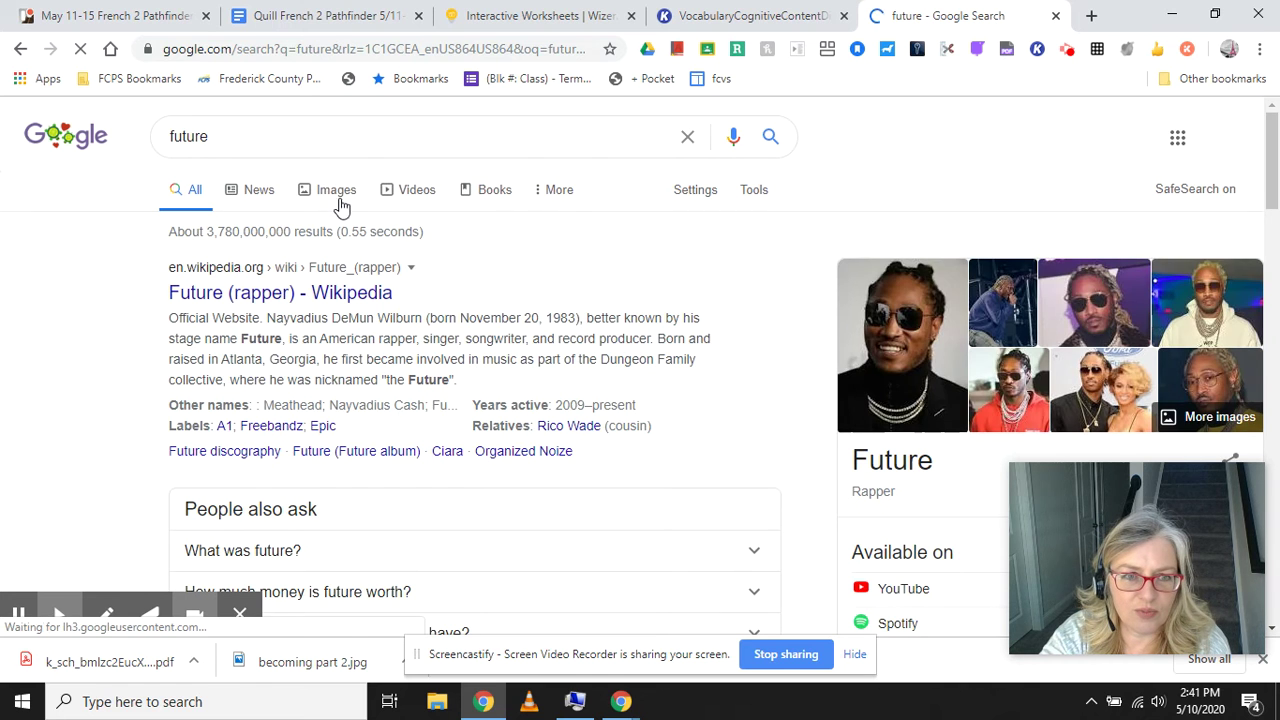
{"action": "left_click", "coordinate": [337, 200]}
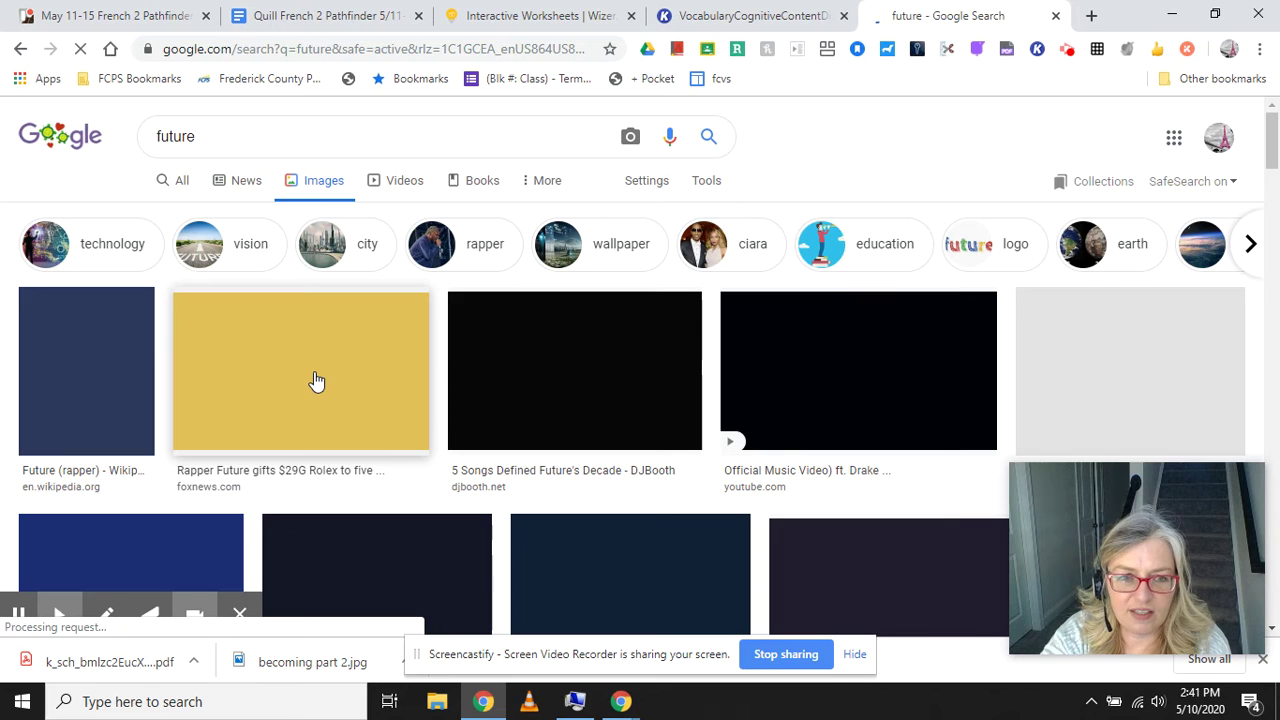
Save the second image result to Downloads as future.jpg.
{"action": "right_click", "coordinate": [318, 370]}
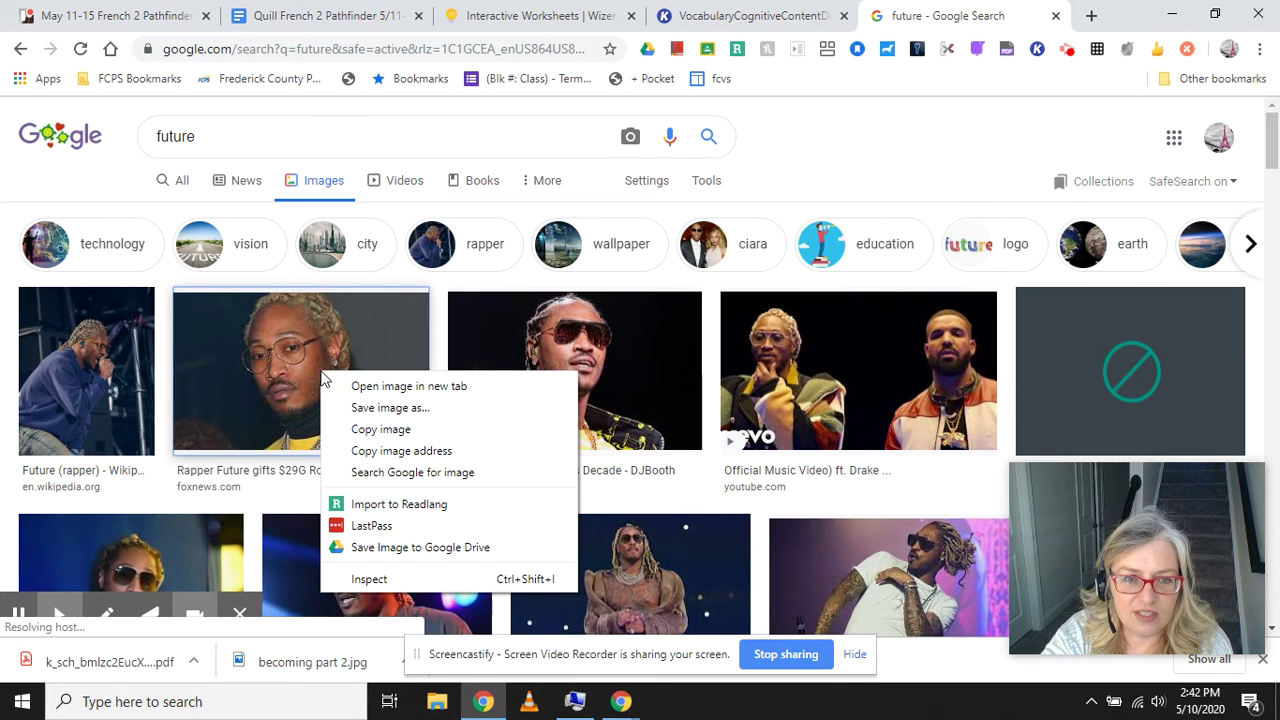
{"action": "left_click", "coordinate": [380, 429]}
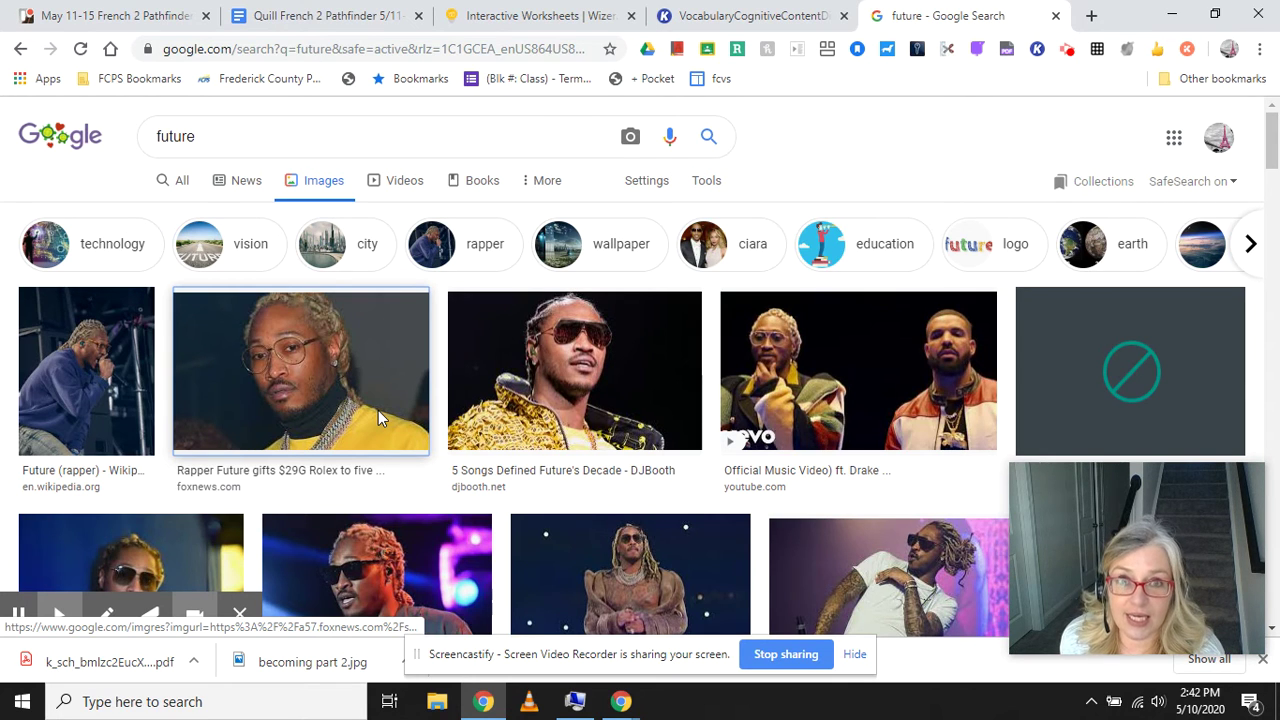
{"action": "right_click", "coordinate": [378, 410]}
{"action": "type", "text": "v"}
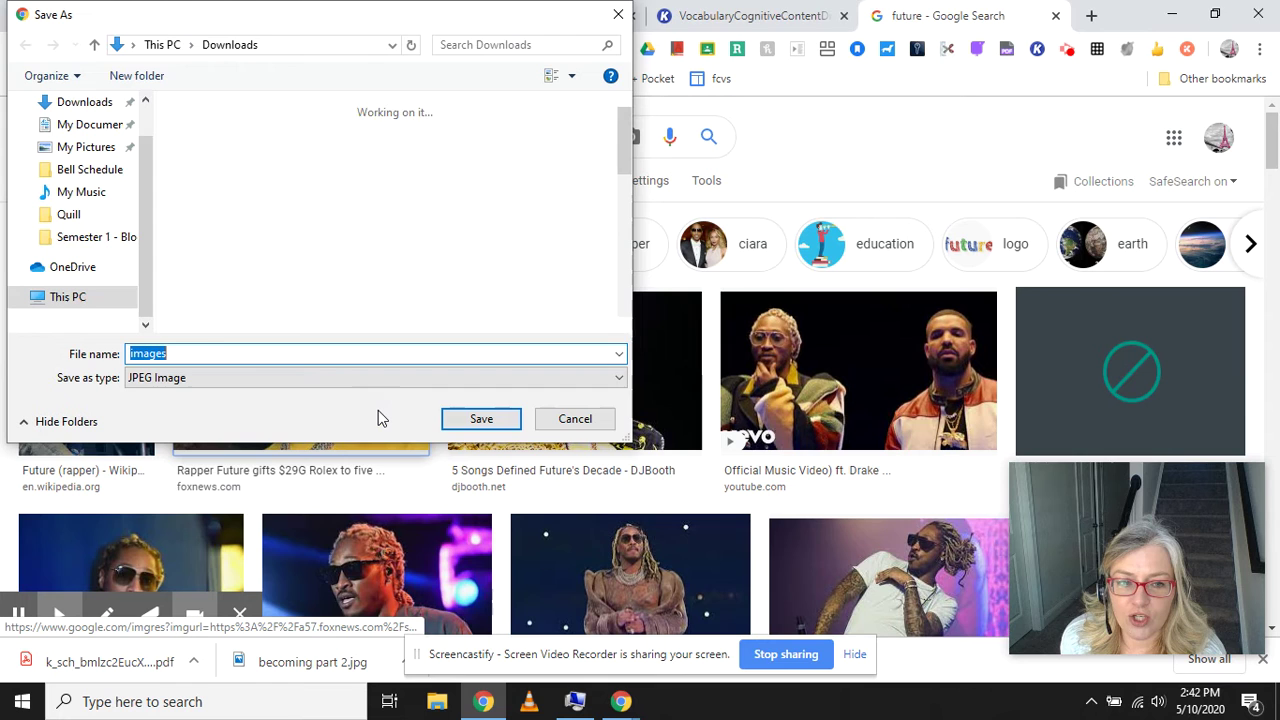
{"action": "type", "text": "future"}
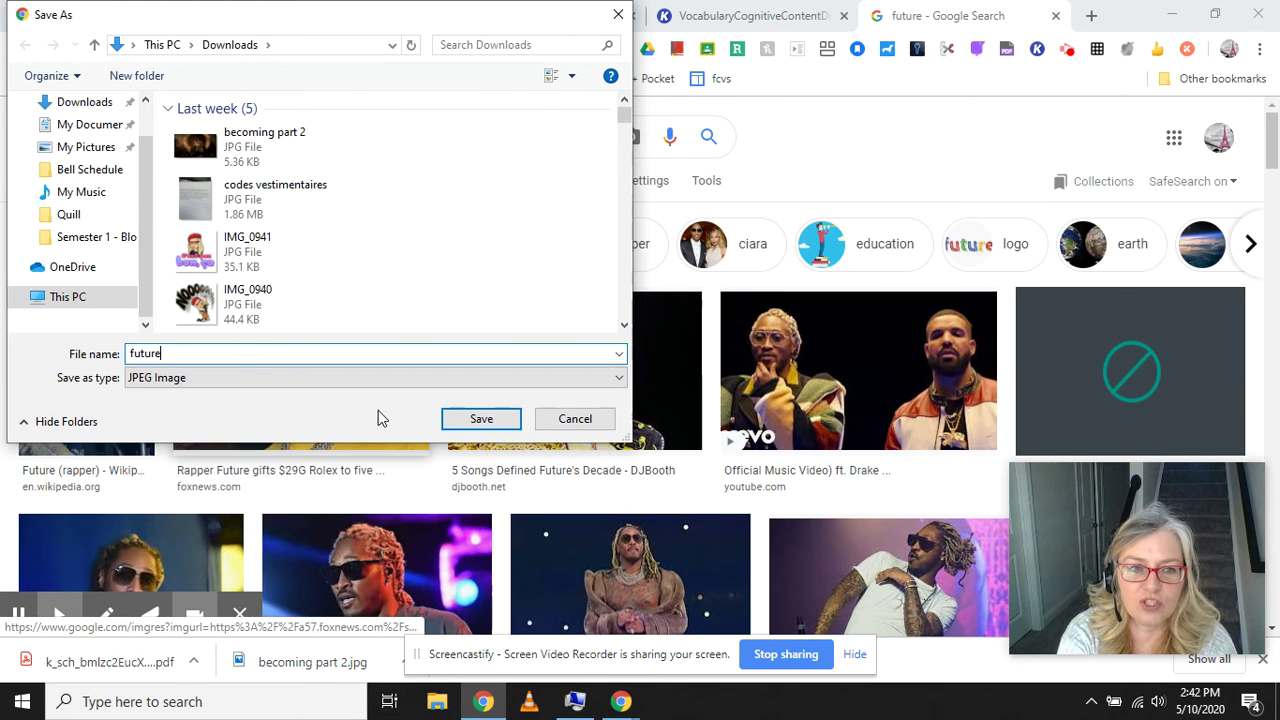
{"action": "key", "text": "Return"}
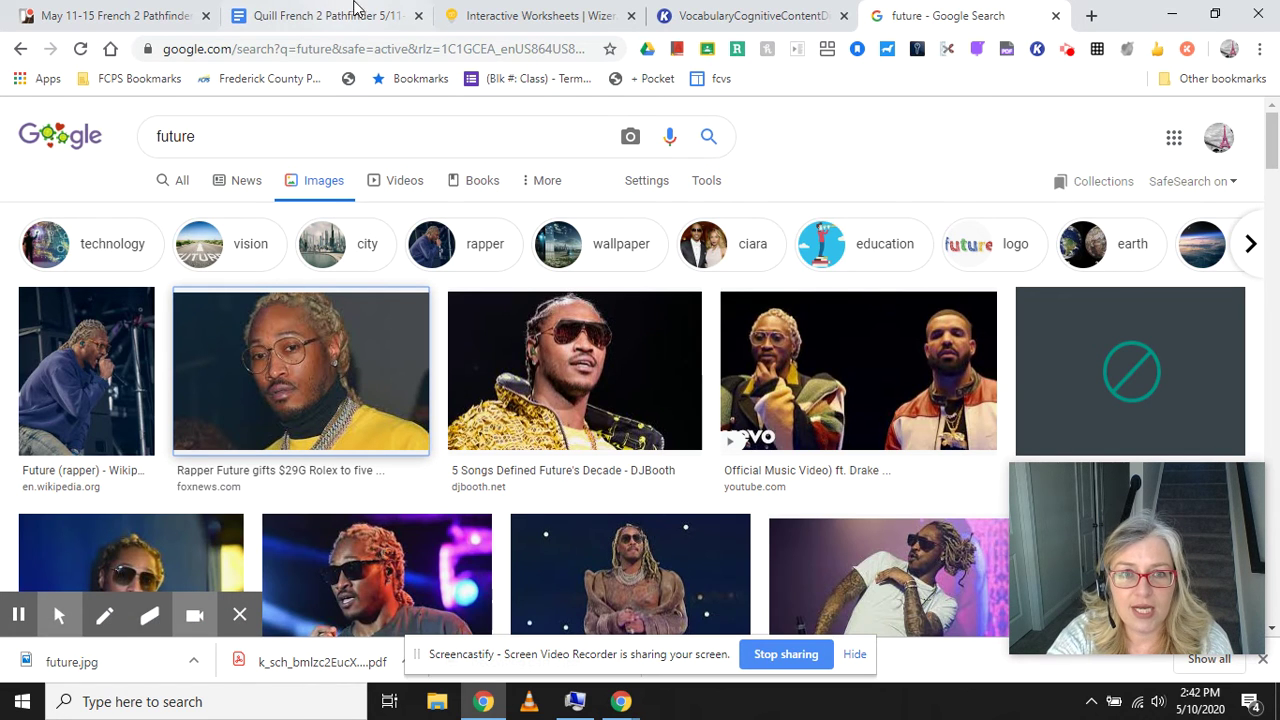
Insert future.jpg from the computer into the l'avenir Picture cell.
{"action": "left_click", "coordinate": [724, 14]}
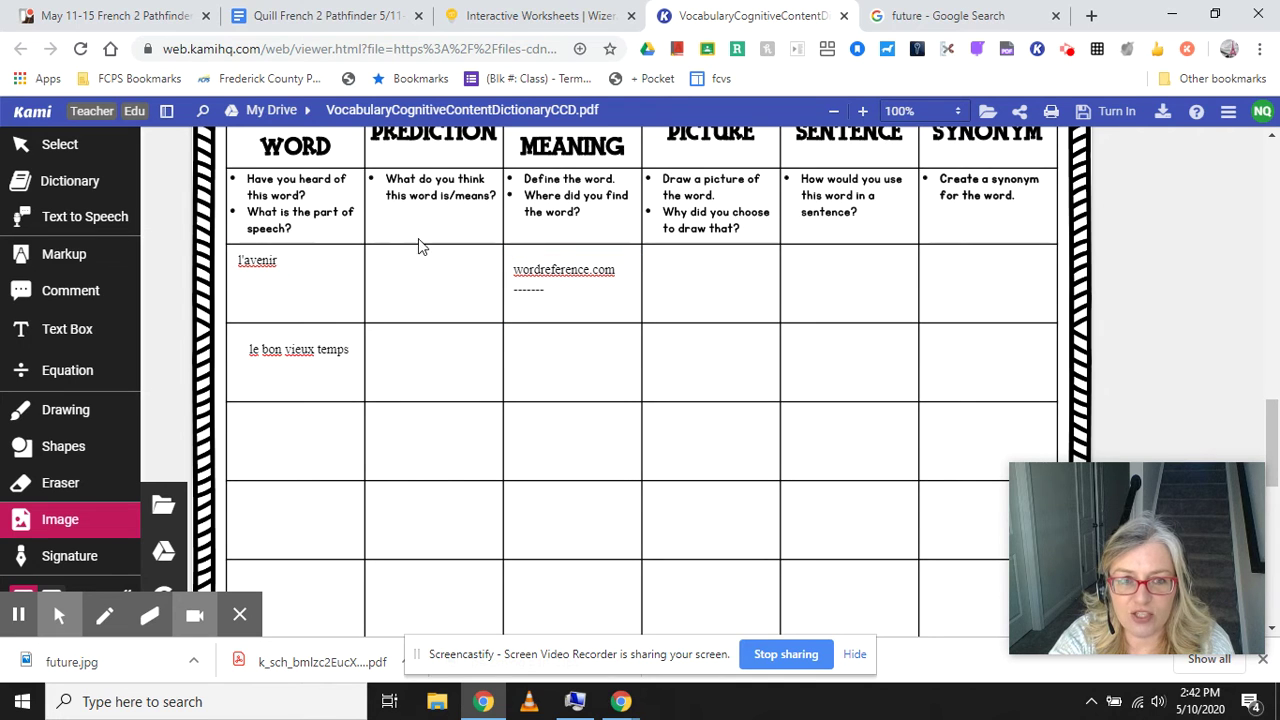
{"action": "left_click", "coordinate": [725, 304]}
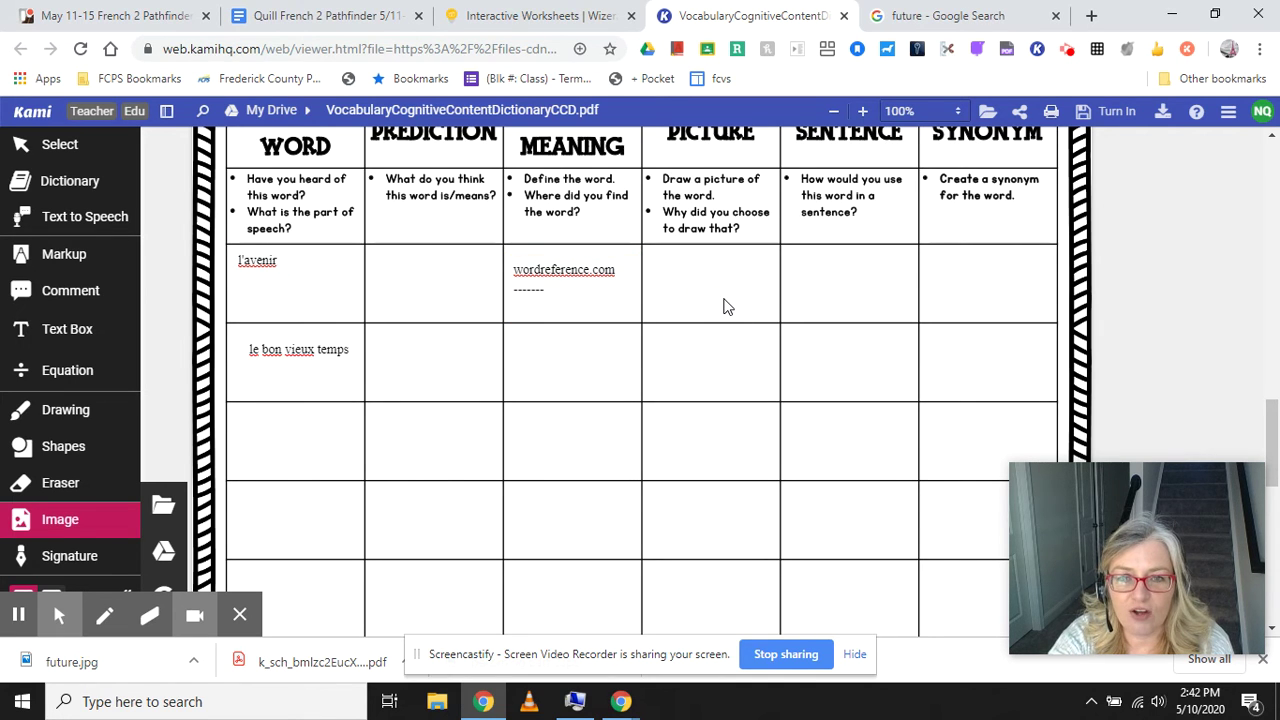
{"action": "left_click", "coordinate": [166, 508]}
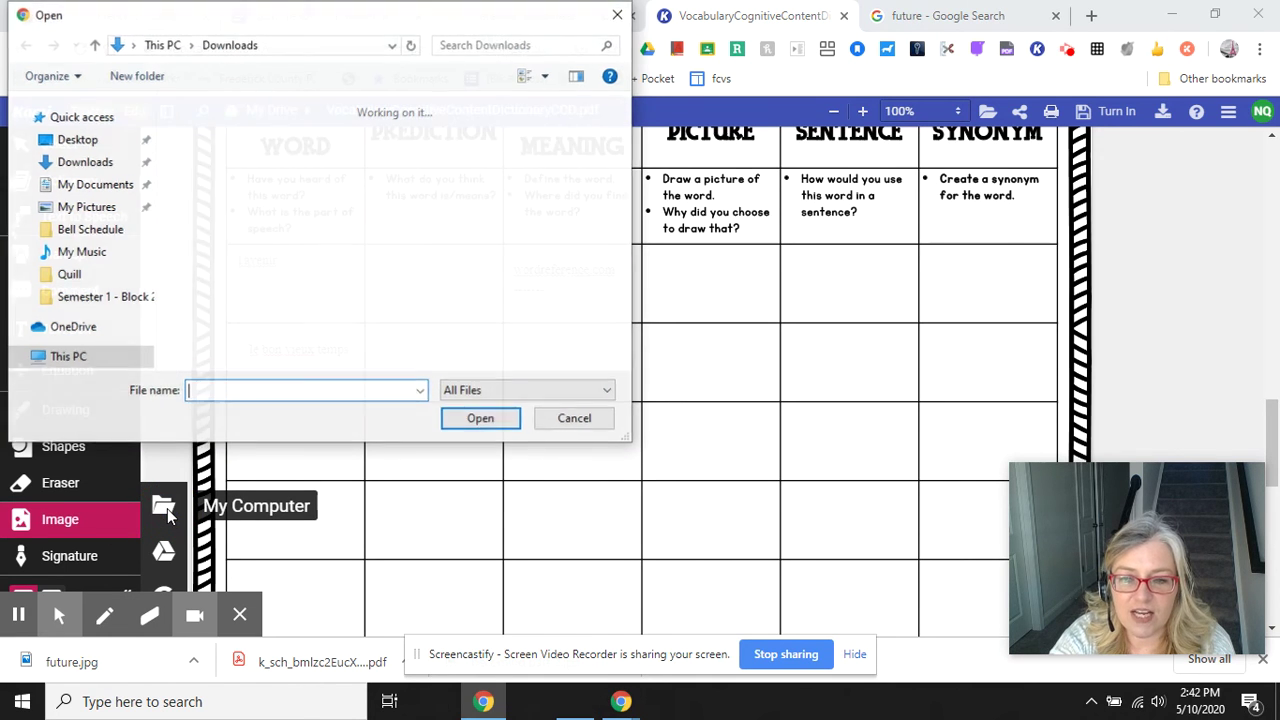
{"action": "left_click", "coordinate": [240, 146]}
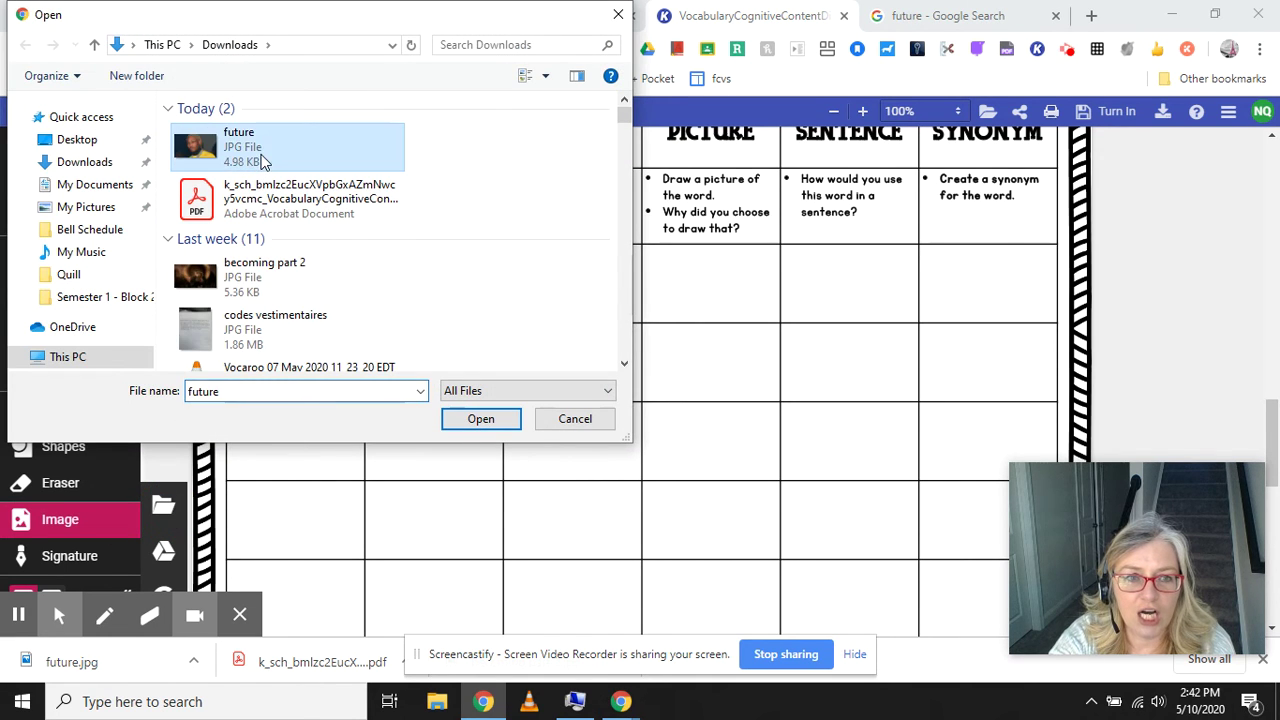
{"action": "left_click", "coordinate": [479, 420]}
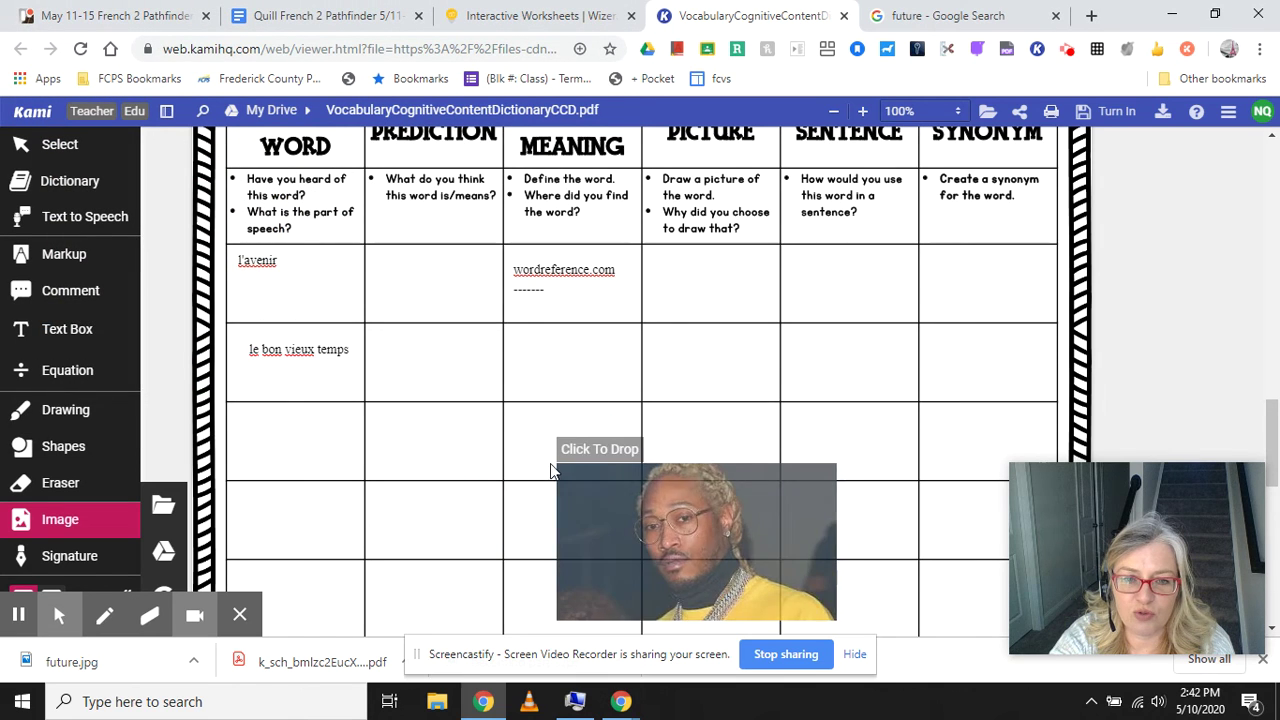
{"action": "left_click", "coordinate": [640, 241]}
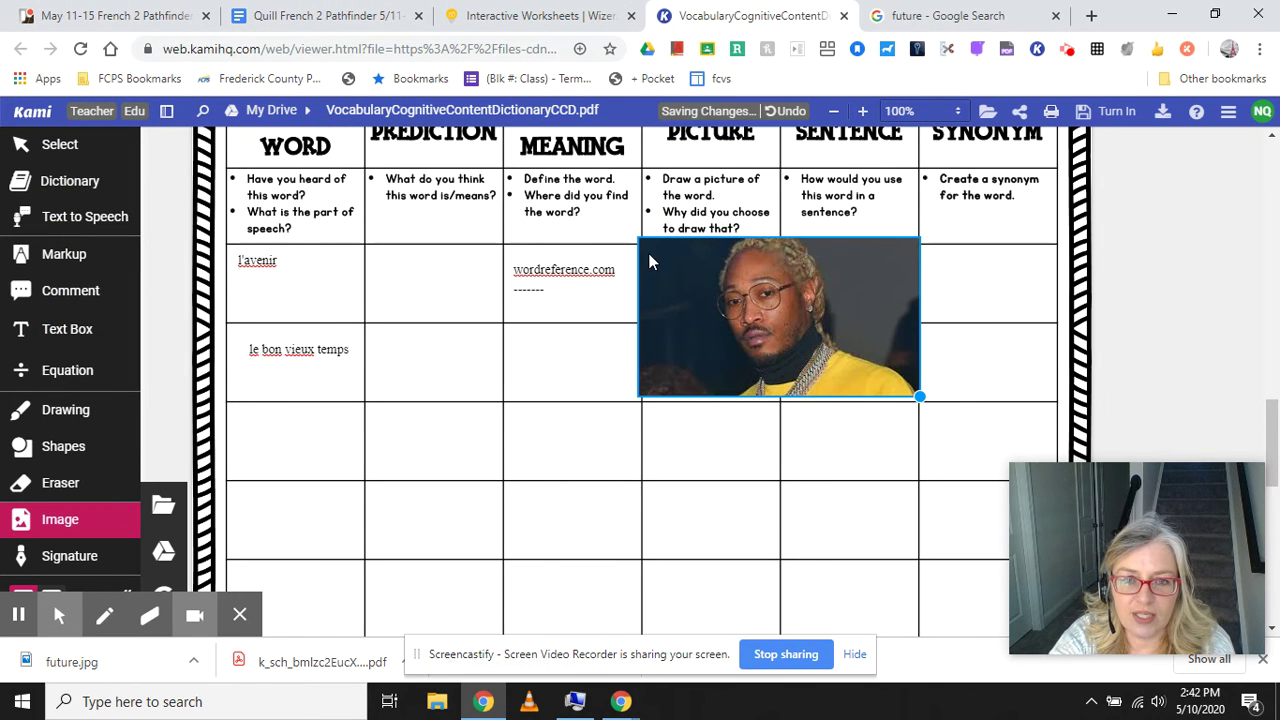
Shrink the future picture and nudge it to sit inside the Picture cell.
{"action": "left_click", "coordinate": [930, 415]}
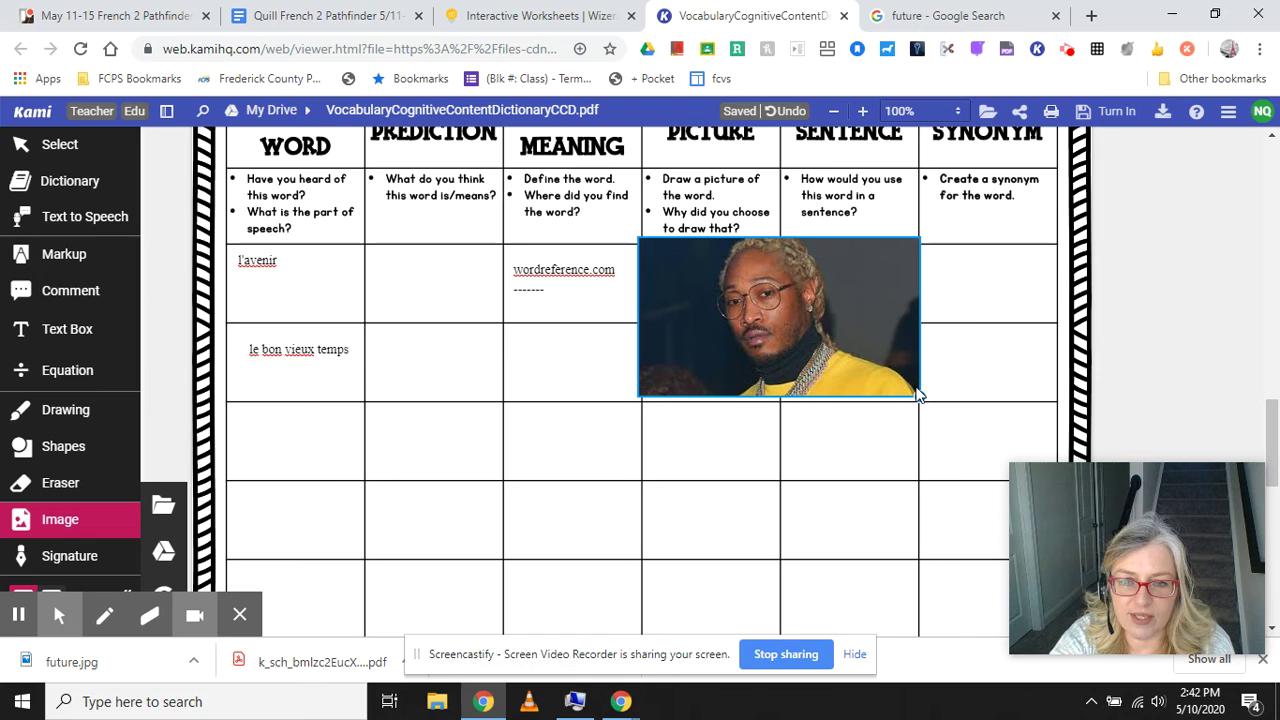
{"action": "left_click_drag", "start_coordinate": [919, 396], "coordinate": [750, 309]}
{"action": "left_click", "coordinate": [763, 304]}
{"action": "left_click_drag", "start_coordinate": [700, 270], "coordinate": [717, 281]}
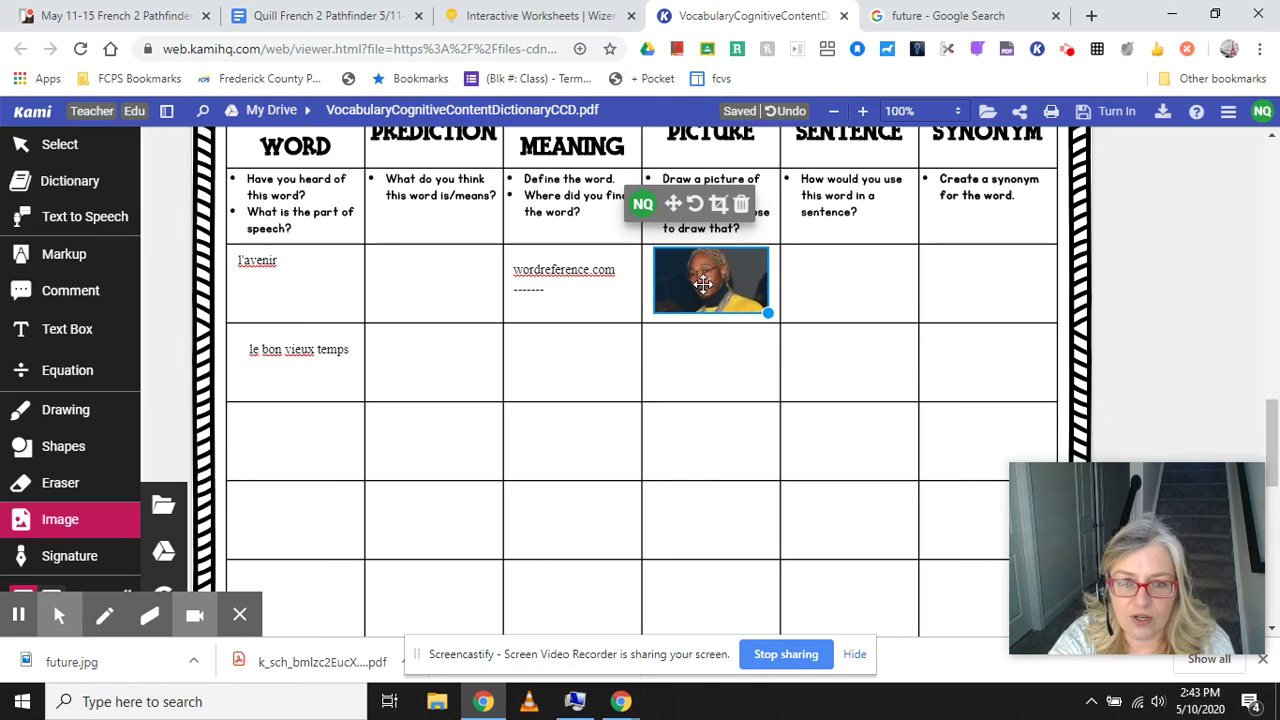
{"action": "left_click", "coordinate": [725, 370]}
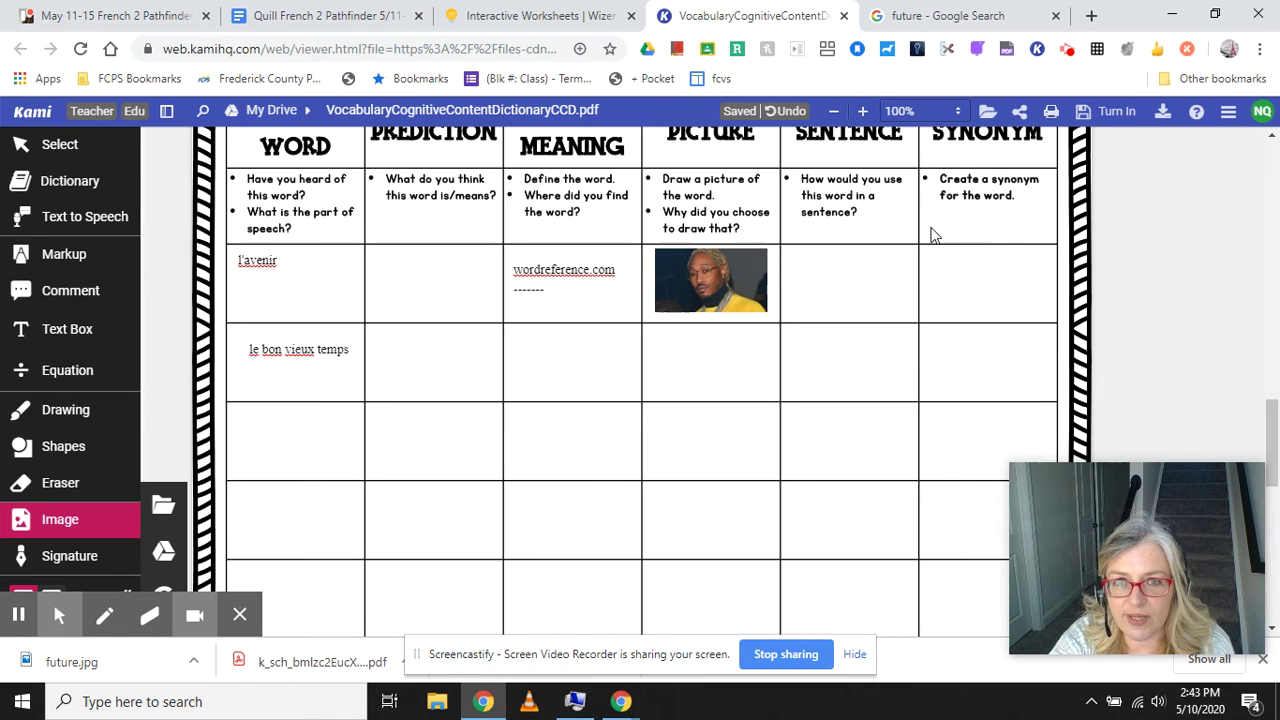
{"action": "left_click", "coordinate": [965, 282]}
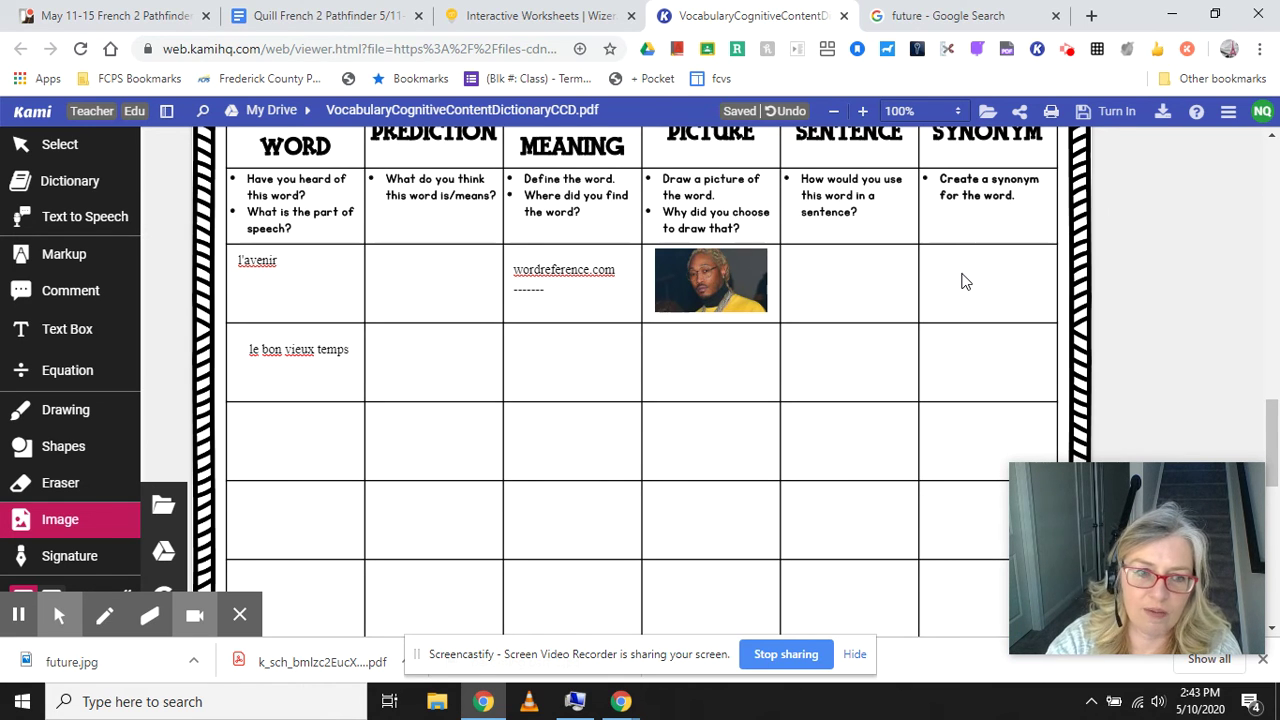
Add a 'plus tard' text box in the l'avenir Synonym cell, shifted slightly lower.
{"action": "left_click", "coordinate": [70, 336]}
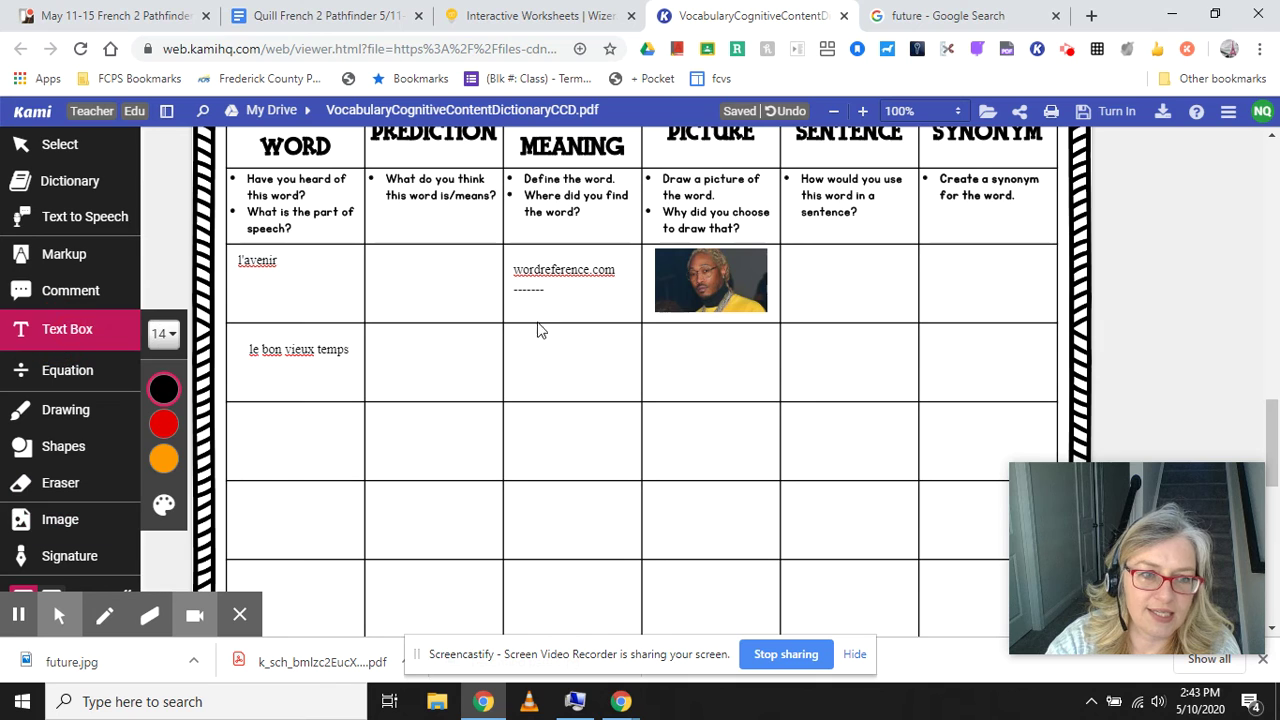
{"action": "left_click", "coordinate": [935, 267]}
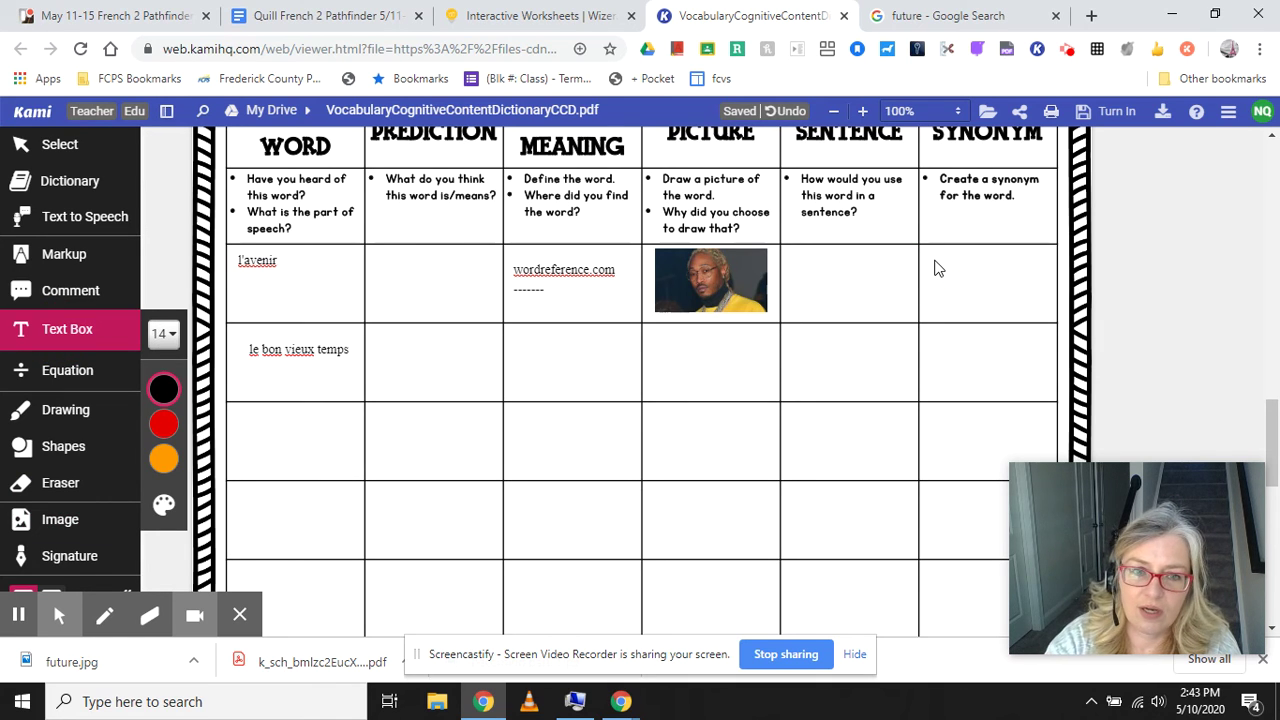
{"action": "left_click", "coordinate": [163, 389]}
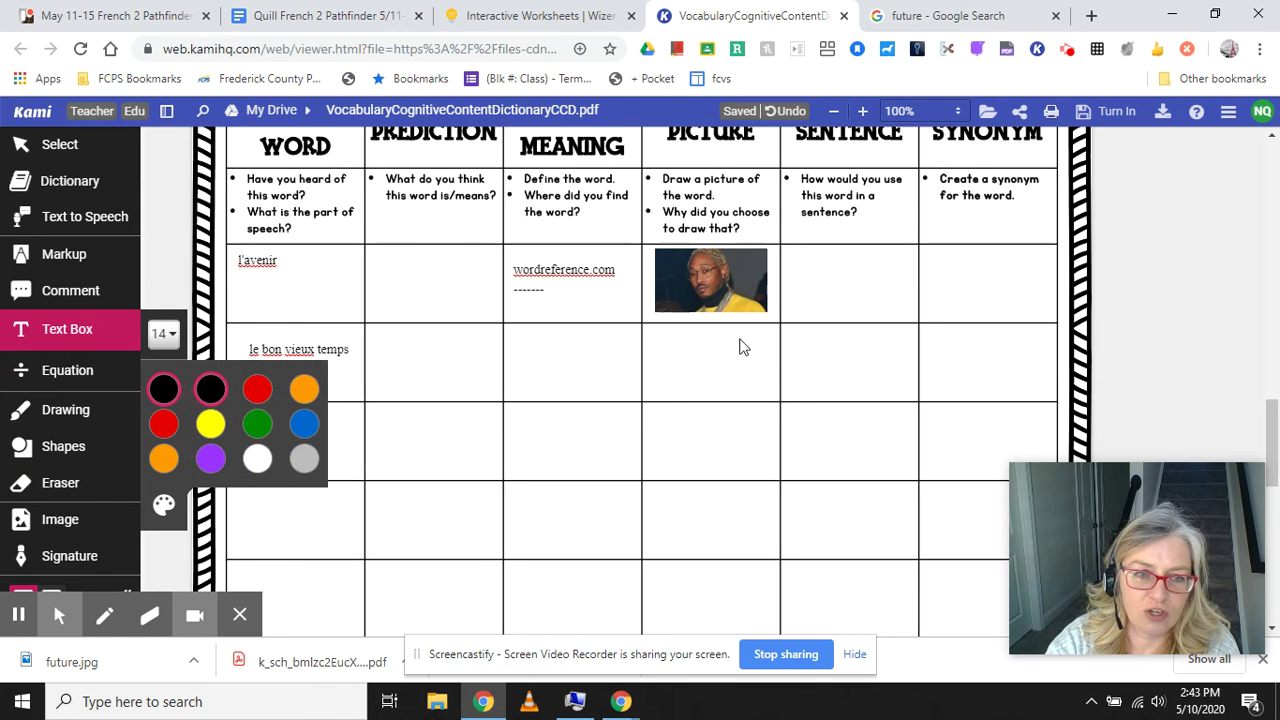
{"action": "left_click", "coordinate": [946, 262]}
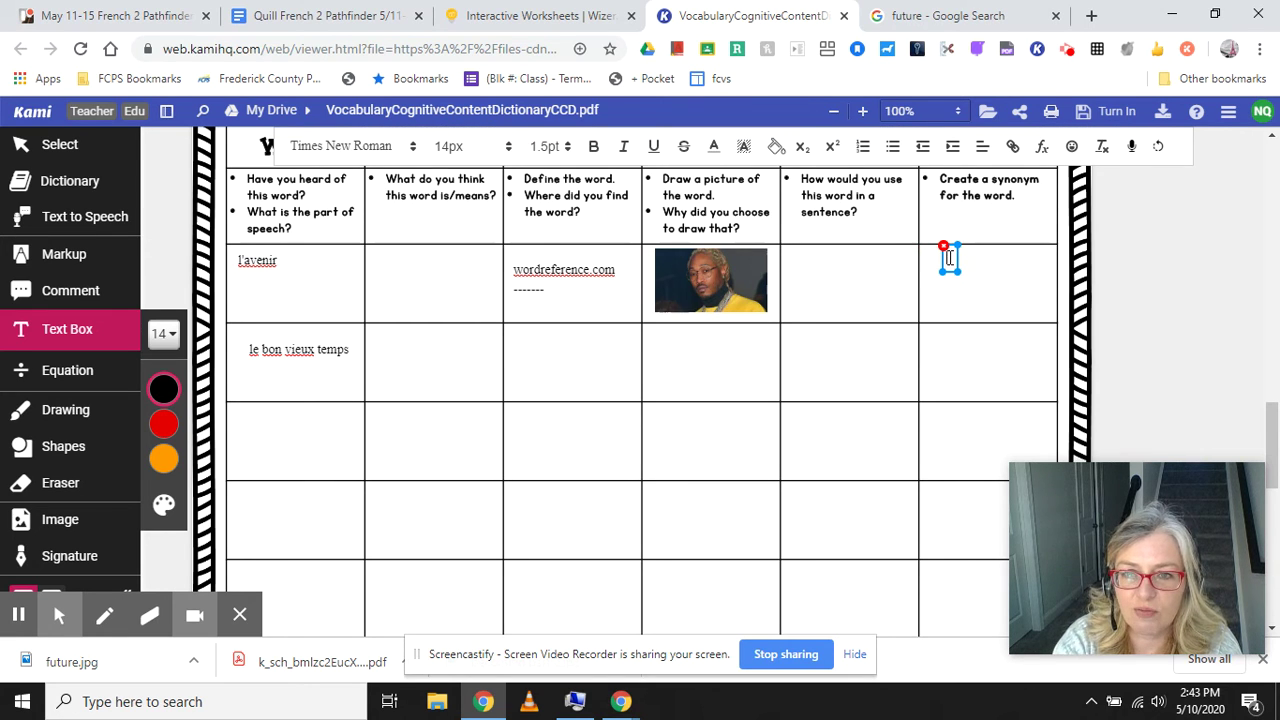
{"action": "type", "text": "plus t"}
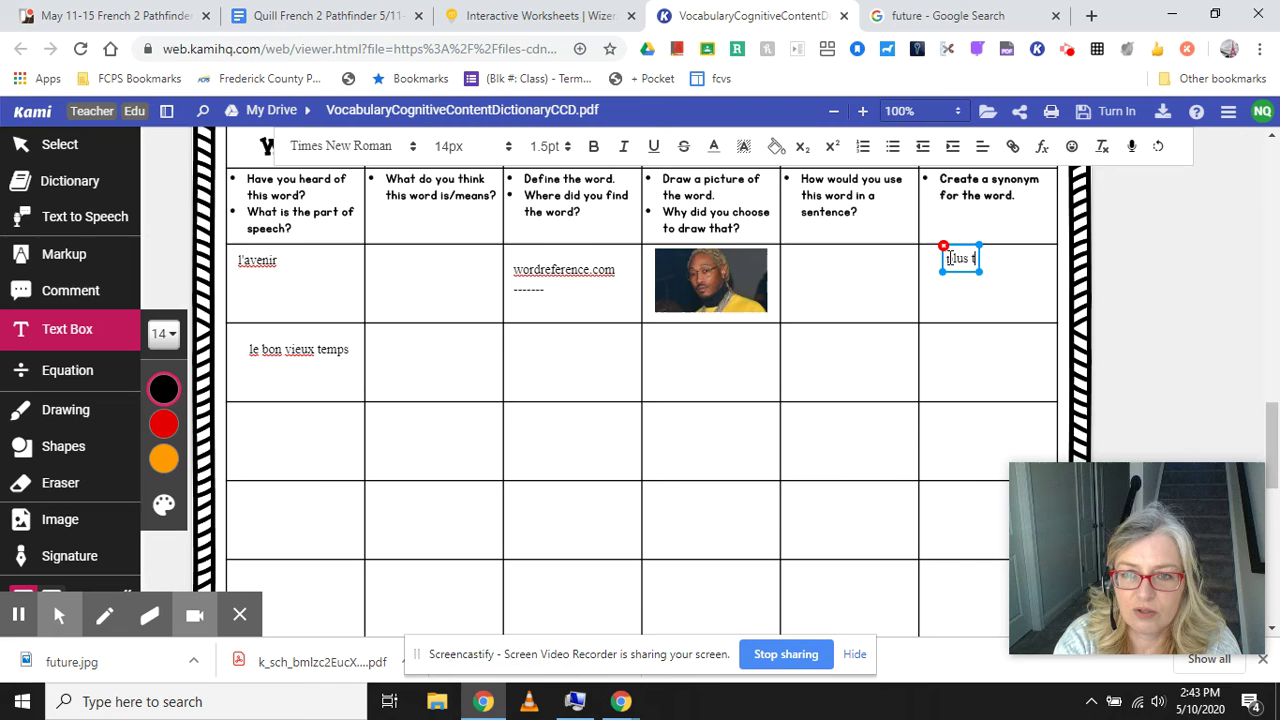
{"action": "type", "text": "ard"}
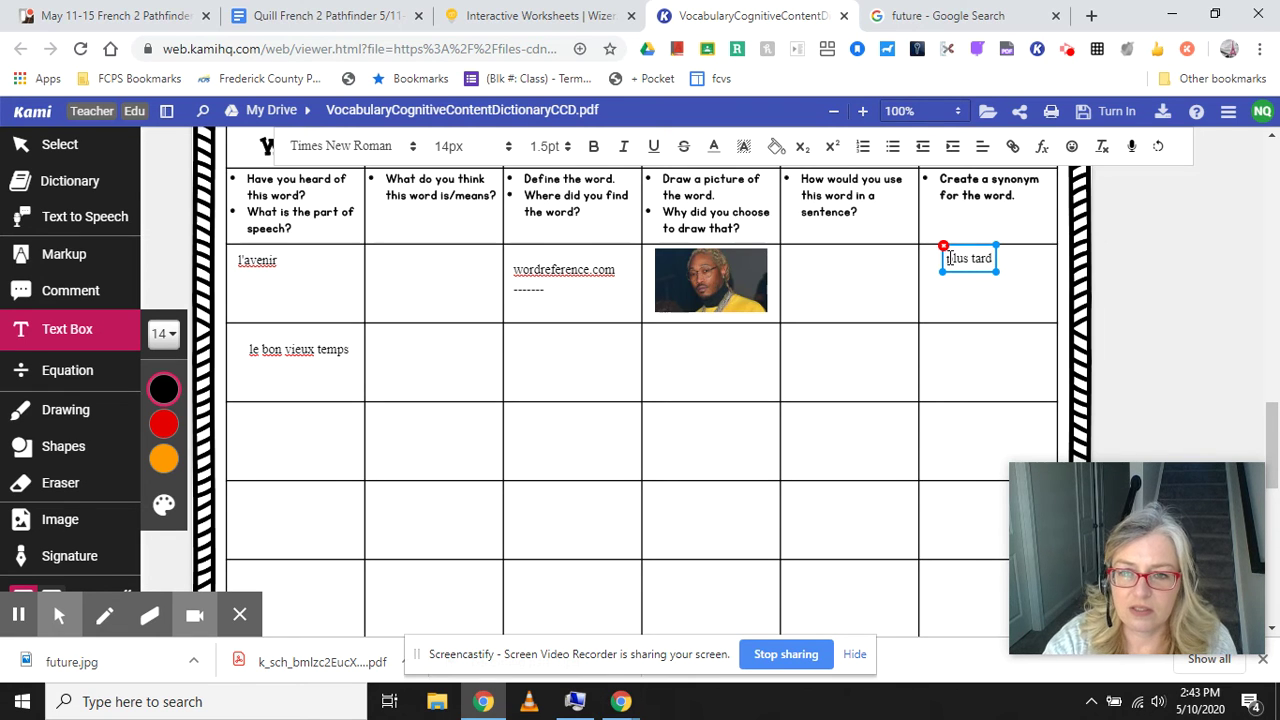
{"action": "left_click", "coordinate": [951, 403]}
{"action": "left_click", "coordinate": [965, 268]}
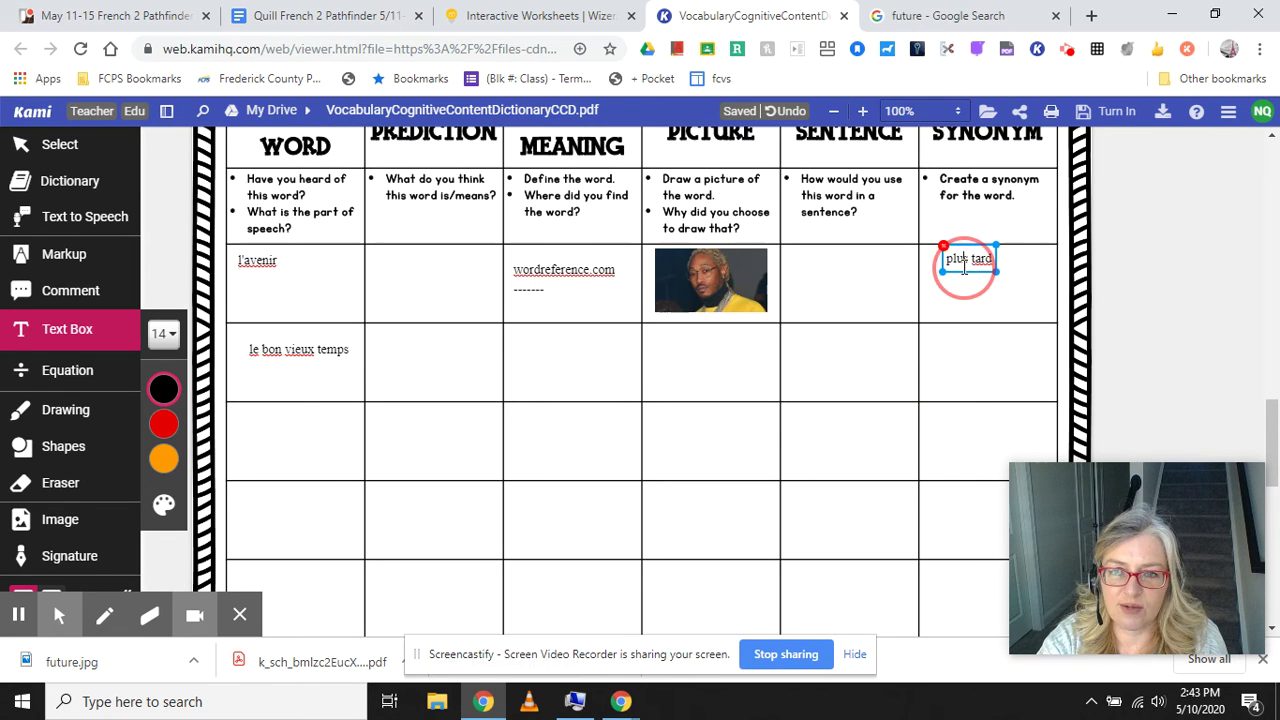
{"action": "left_click_drag", "start_coordinate": [964, 268], "coordinate": [964, 286]}
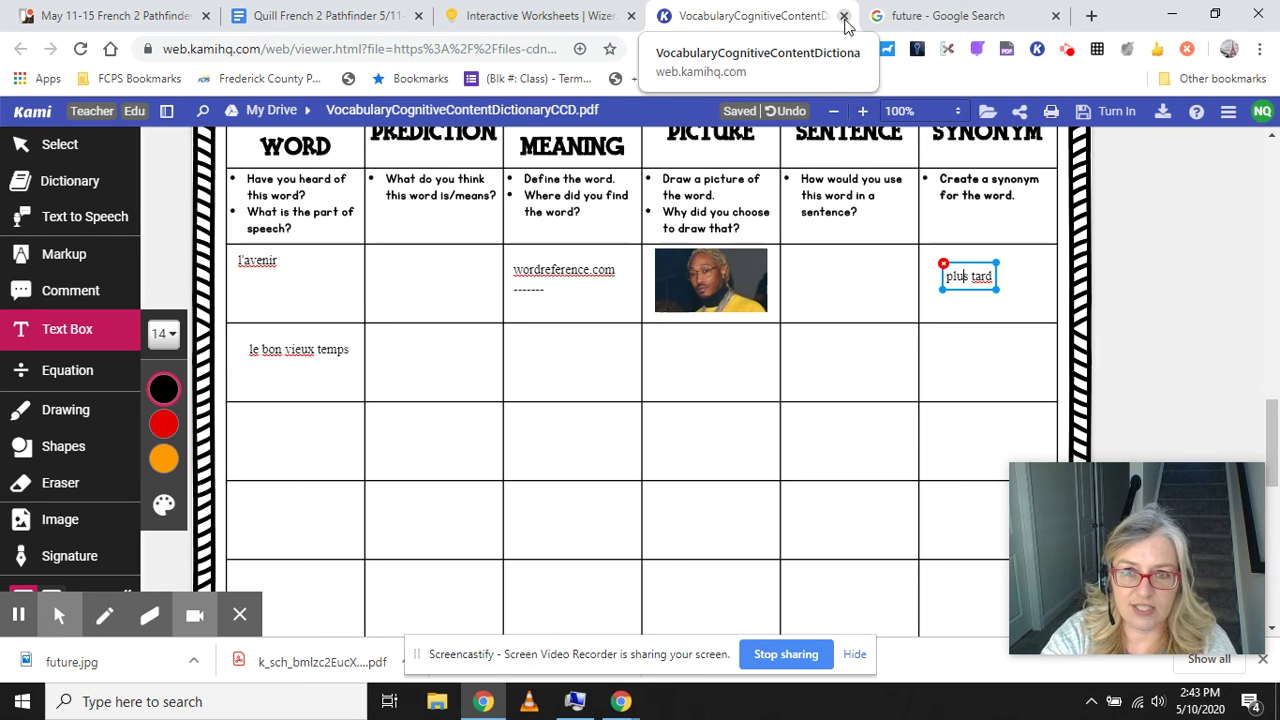
Close the Kami and Google Search tabs and scroll Wizer.me to the dictionary instructions.
{"action": "left_click", "coordinate": [844, 18]}
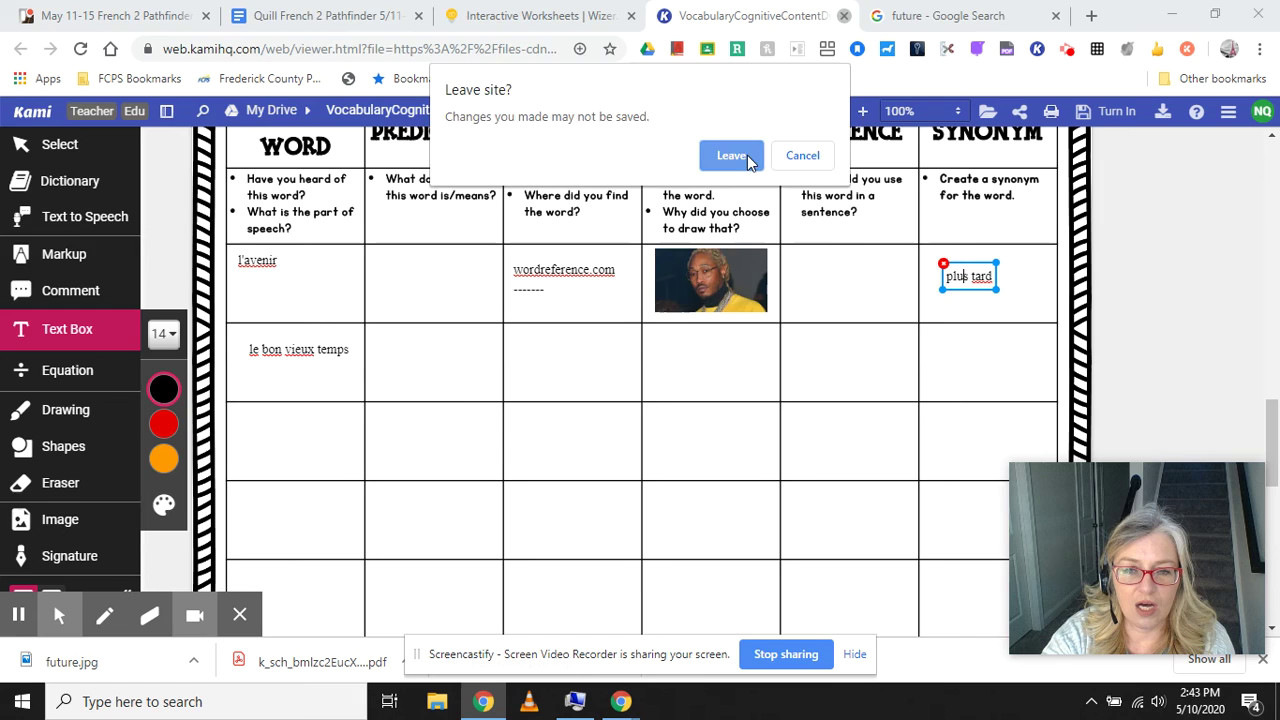
{"action": "left_click", "coordinate": [748, 160]}
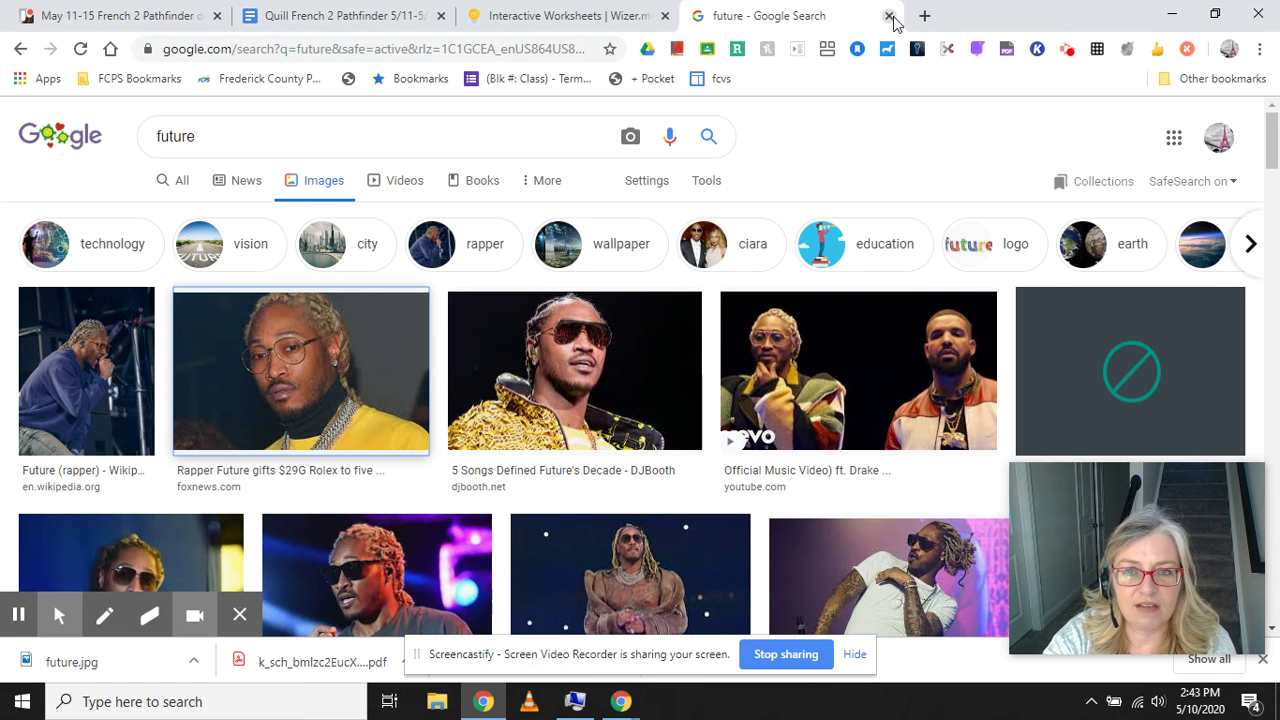
{"action": "left_click", "coordinate": [888, 16]}
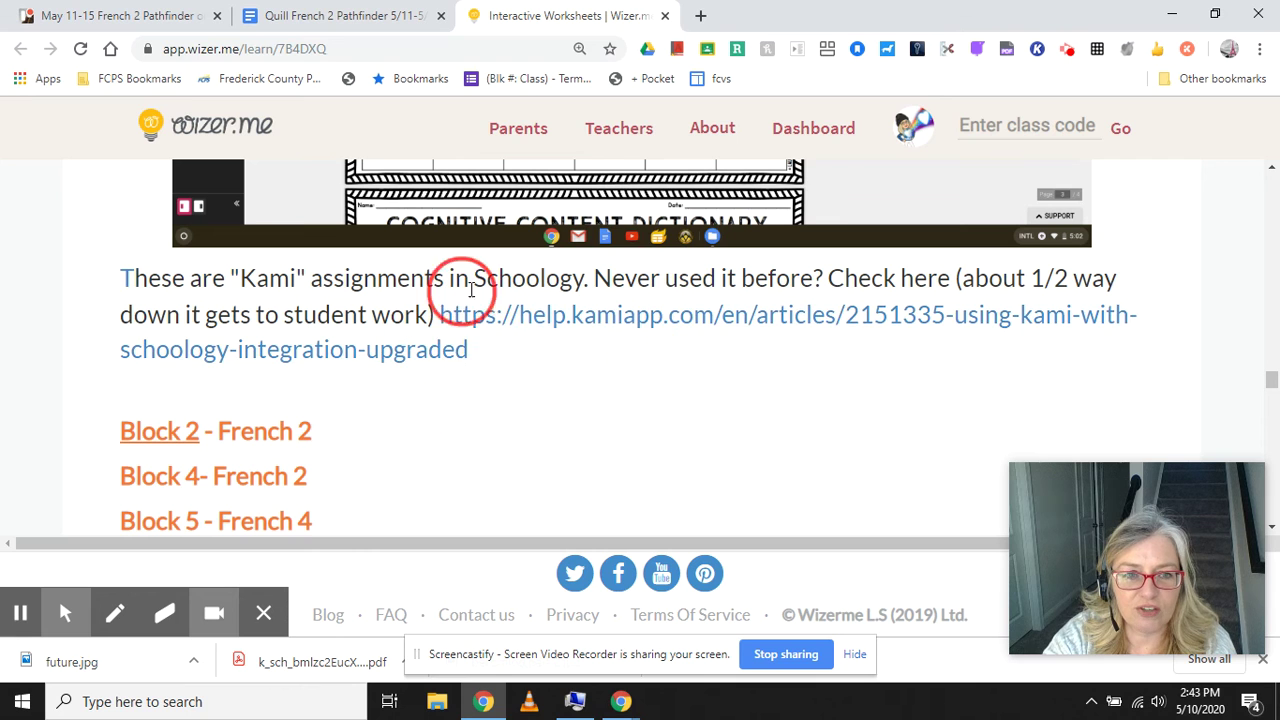
{"action": "scroll", "coordinate": [571, 257], "scroll_direction": "up", "scroll_amount": 3}
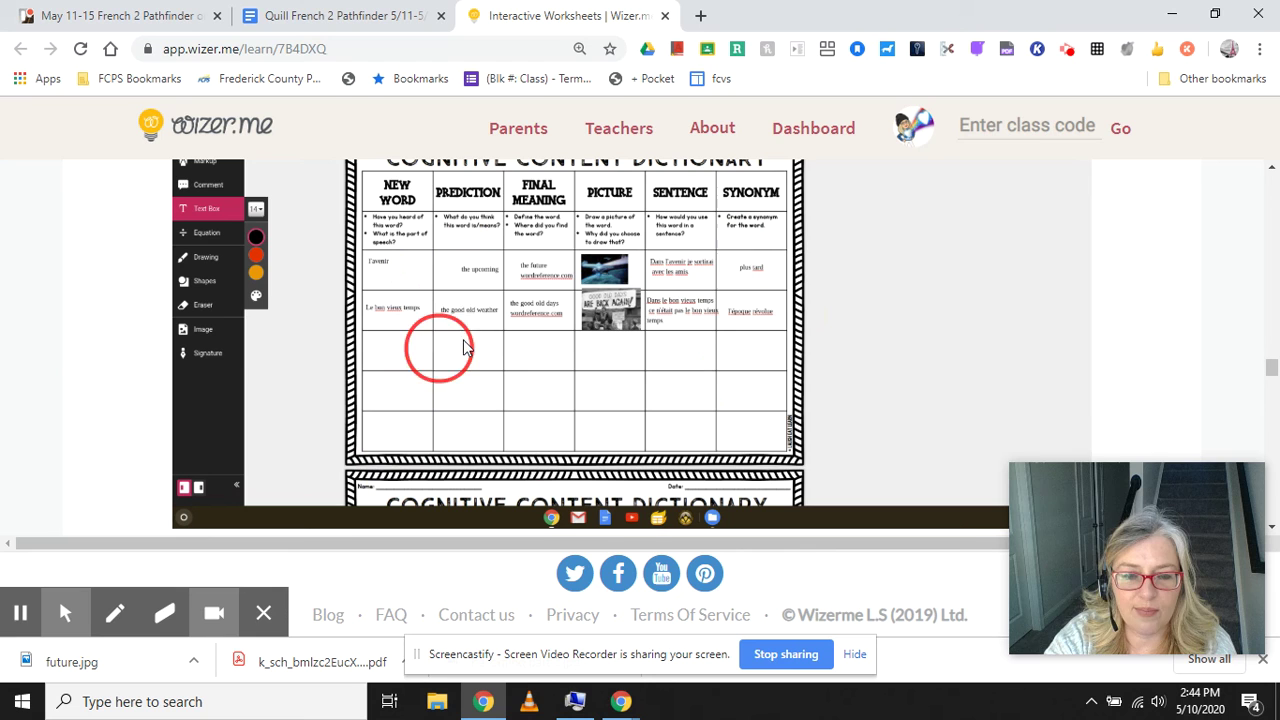
{"action": "scroll", "coordinate": [657, 320], "scroll_direction": "down", "scroll_amount": 5}
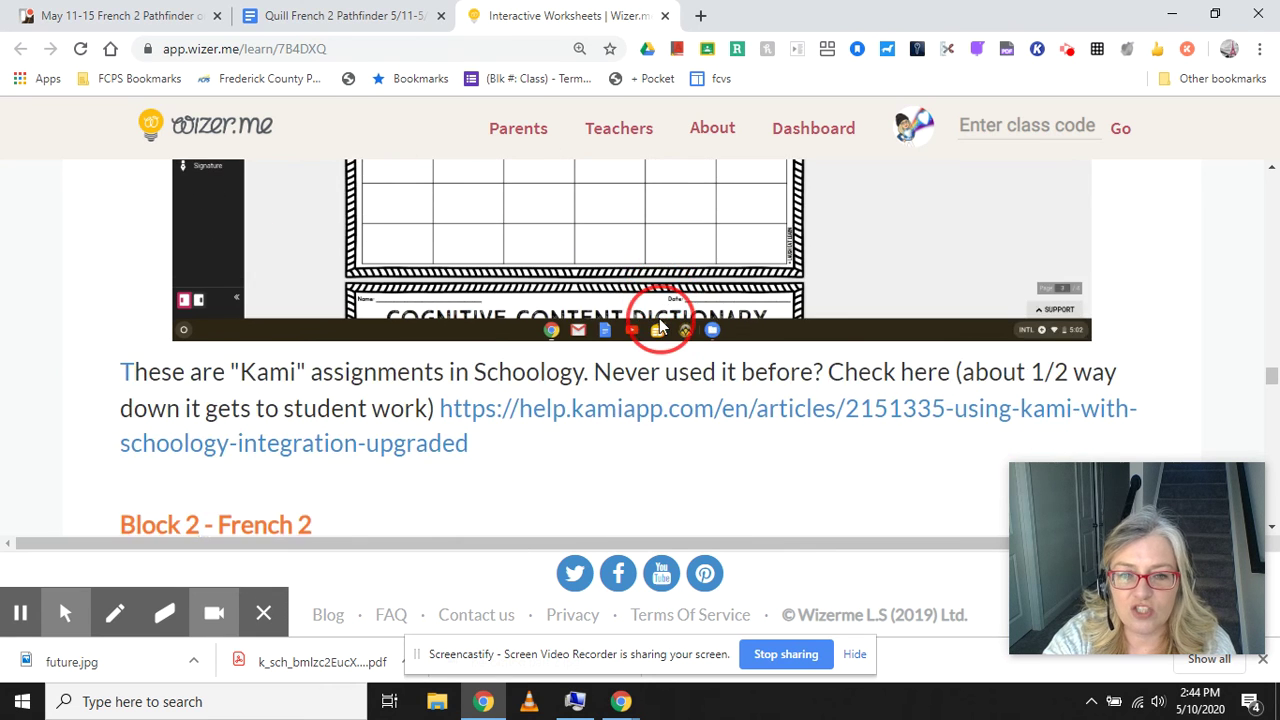
{"action": "scroll", "coordinate": [540, 340], "scroll_direction": "down", "scroll_amount": 1}
{"action": "scroll", "coordinate": [506, 323], "scroll_direction": "up", "scroll_amount": 4}
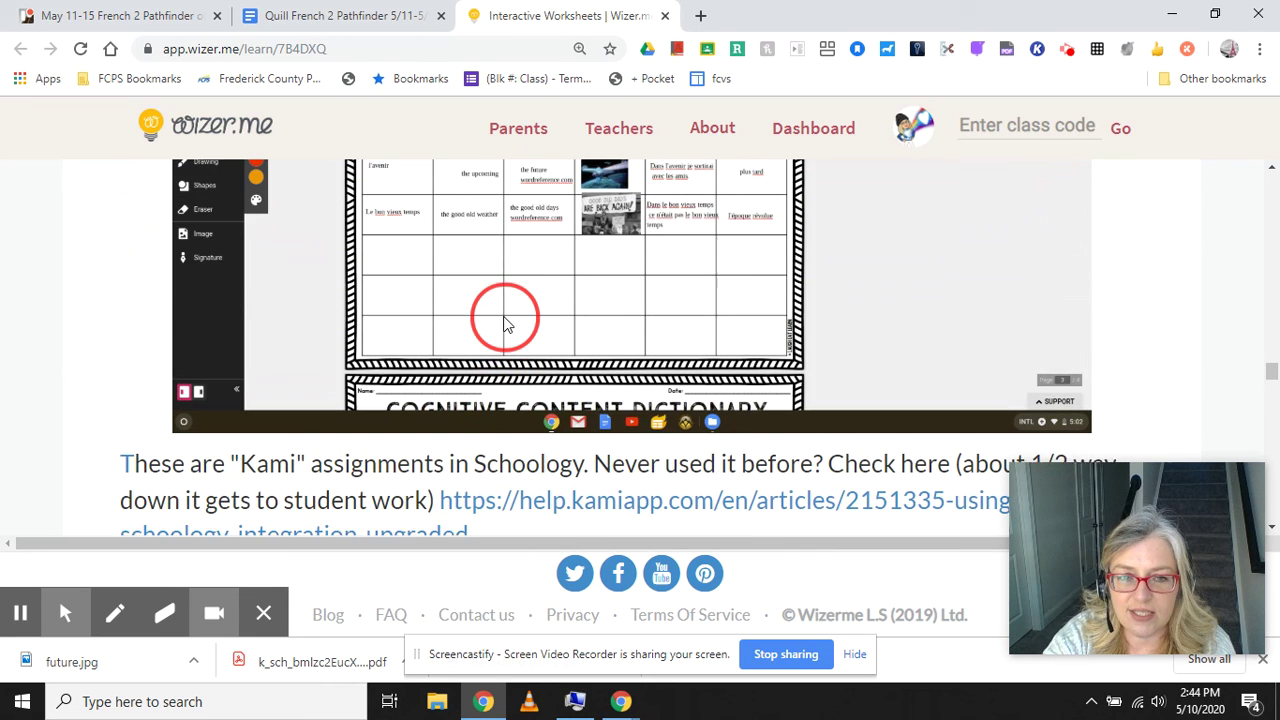
{"action": "scroll", "coordinate": [505, 323], "scroll_direction": "up", "scroll_amount": 4}
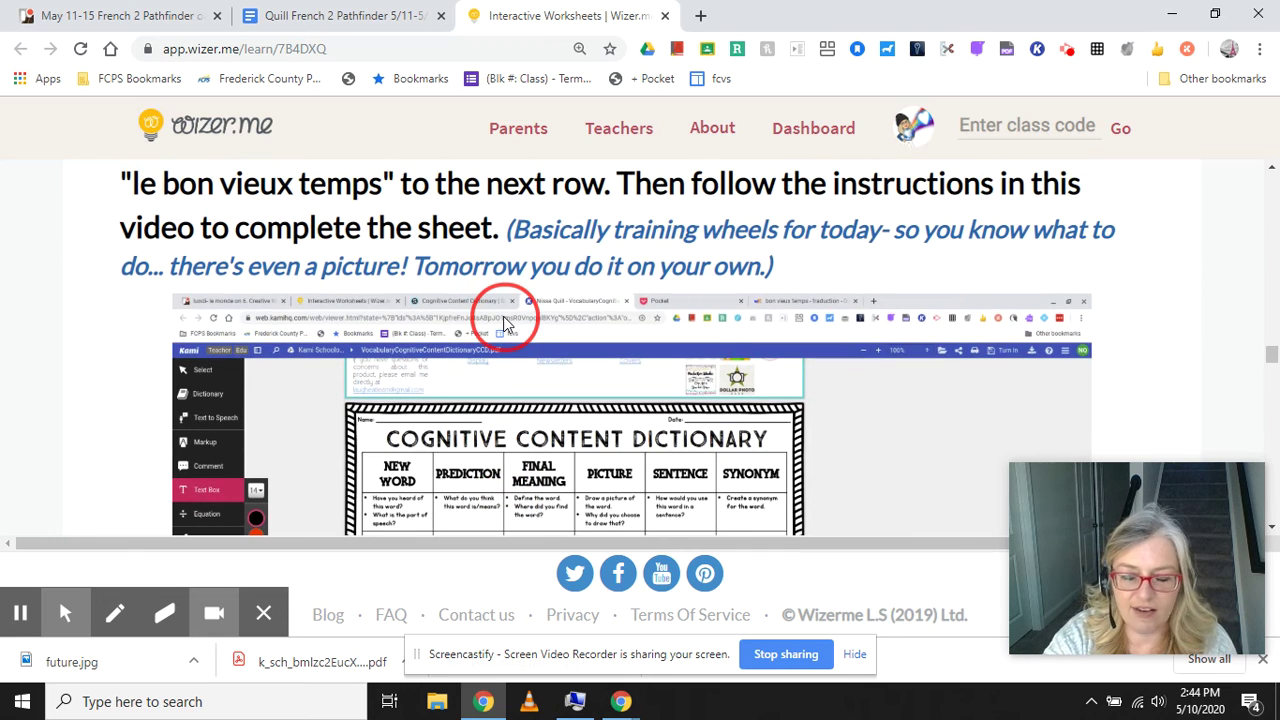